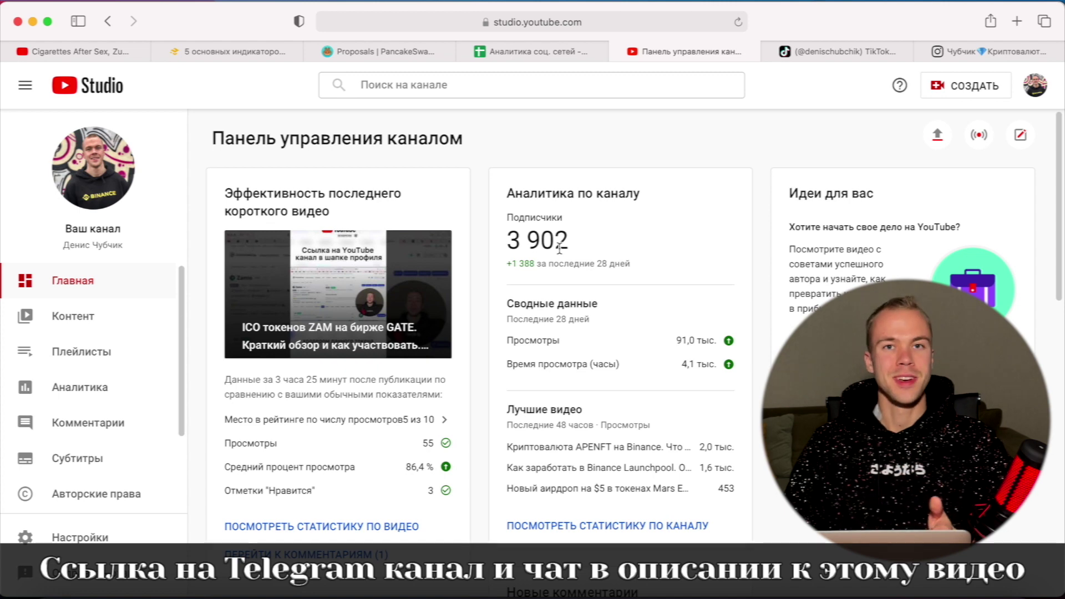
Copy the YouTube subscriber count from the channel dashboard into the analytics spreadsheet, entering 3902 in B7 for 02.11.2021
left_click_drag(573, 240, 546, 239)
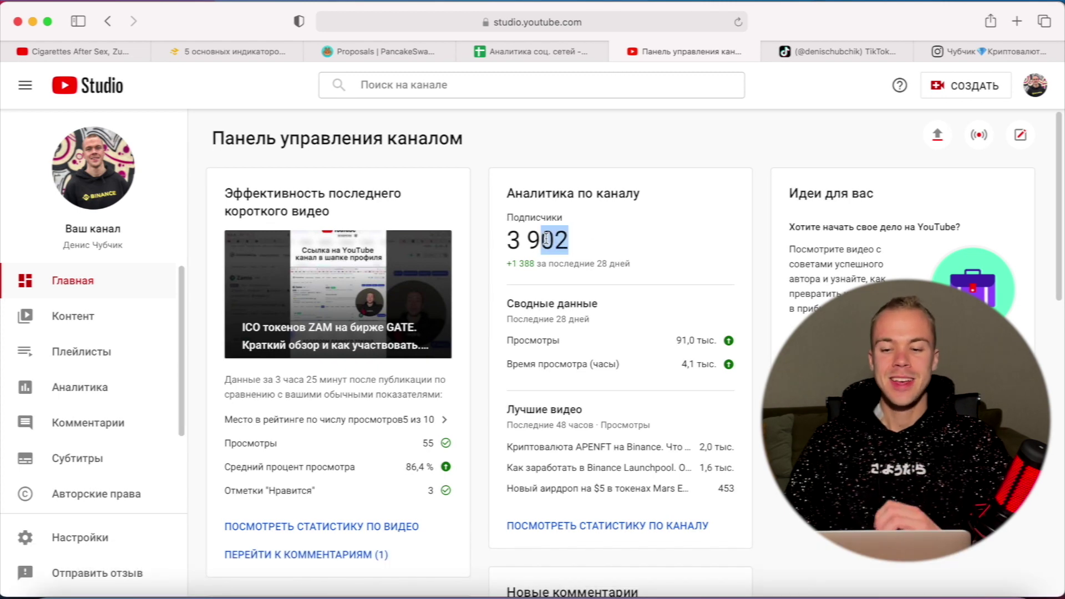
left_click(533, 238)
left_click(508, 55)
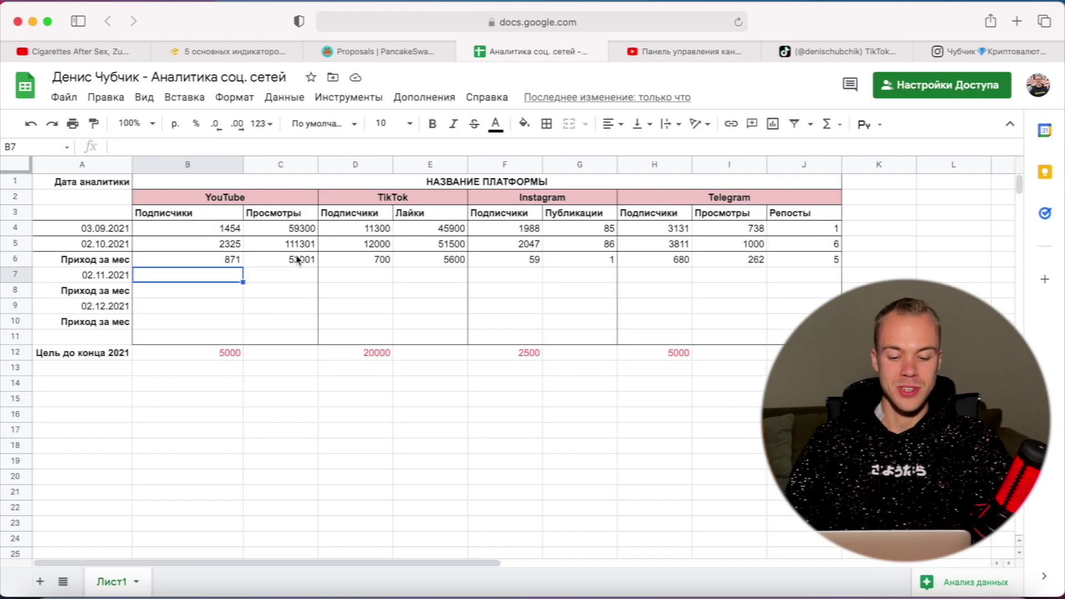
type("3902")
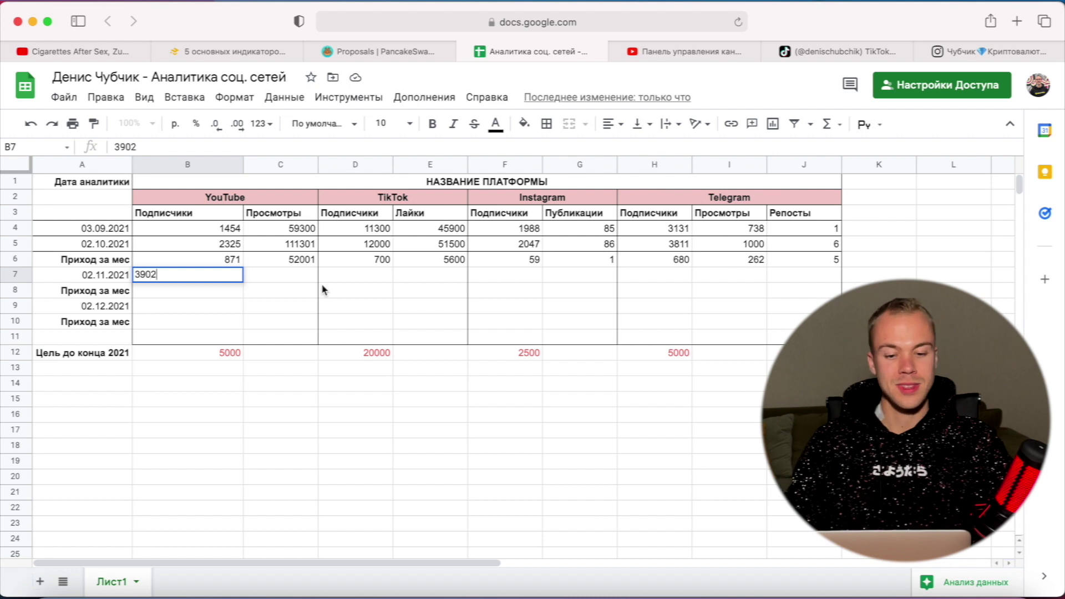
left_click(217, 295)
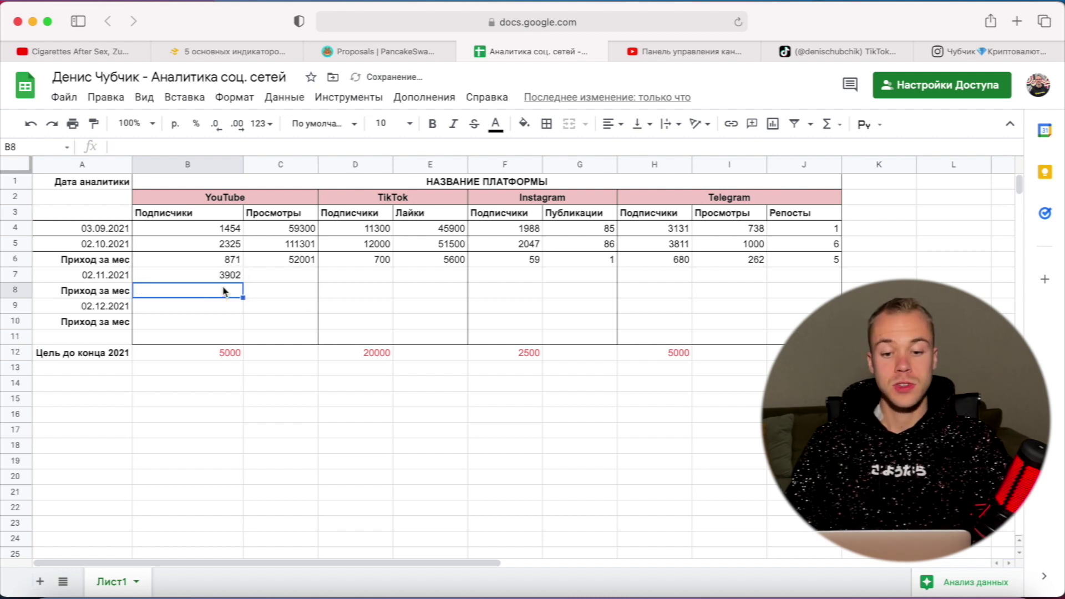
Try to build the YouTube subscriber growth formula in B8 from cells B7 and B5
type("=")
left_click(227, 276)
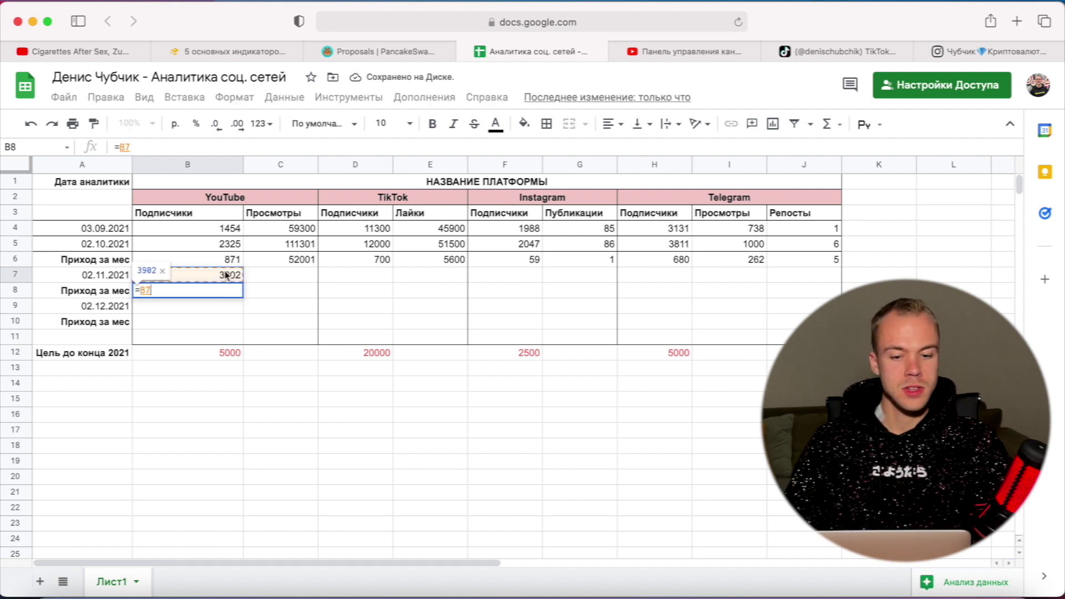
left_click(221, 248)
key("Return")
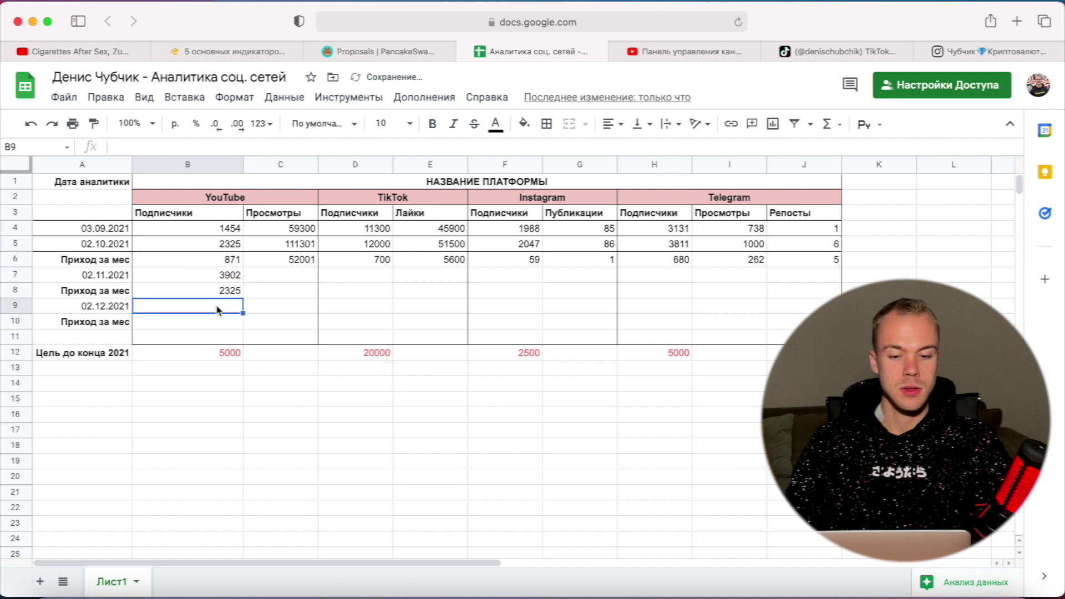
Calculate the month's YouTube subscriber growth in B8 with the formula =B7-B5
left_click(229, 292)
type("=")
left_click(226, 276)
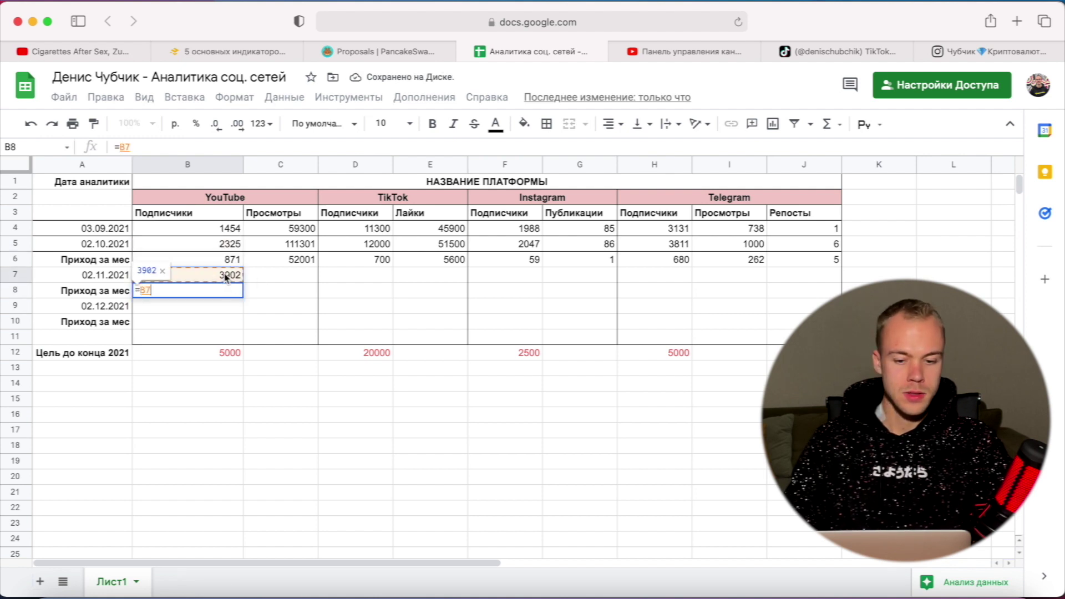
type("-")
left_click(228, 246)
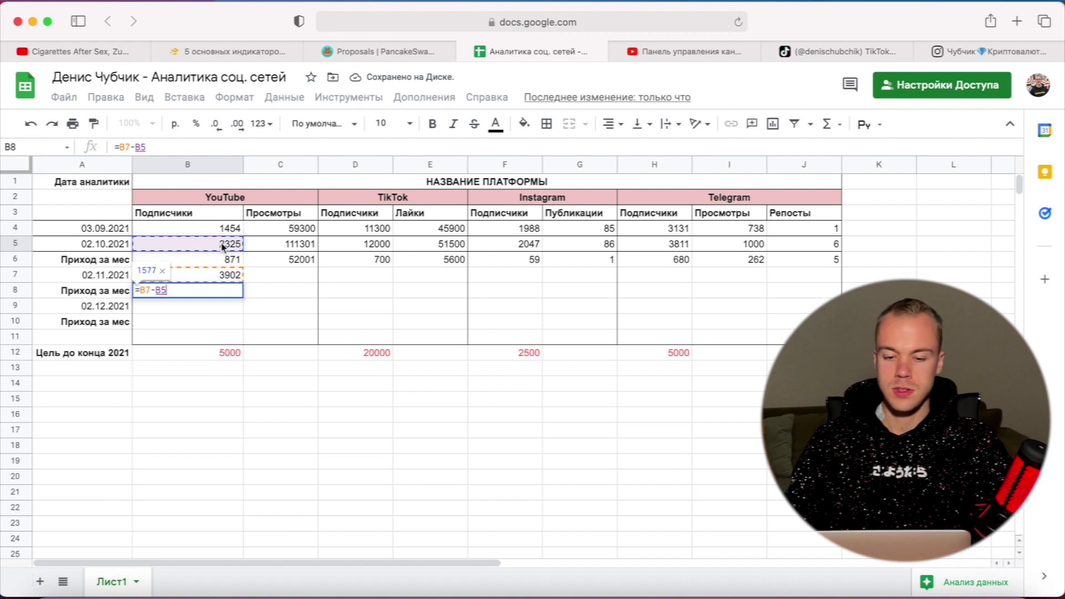
key("Return")
left_click(267, 292)
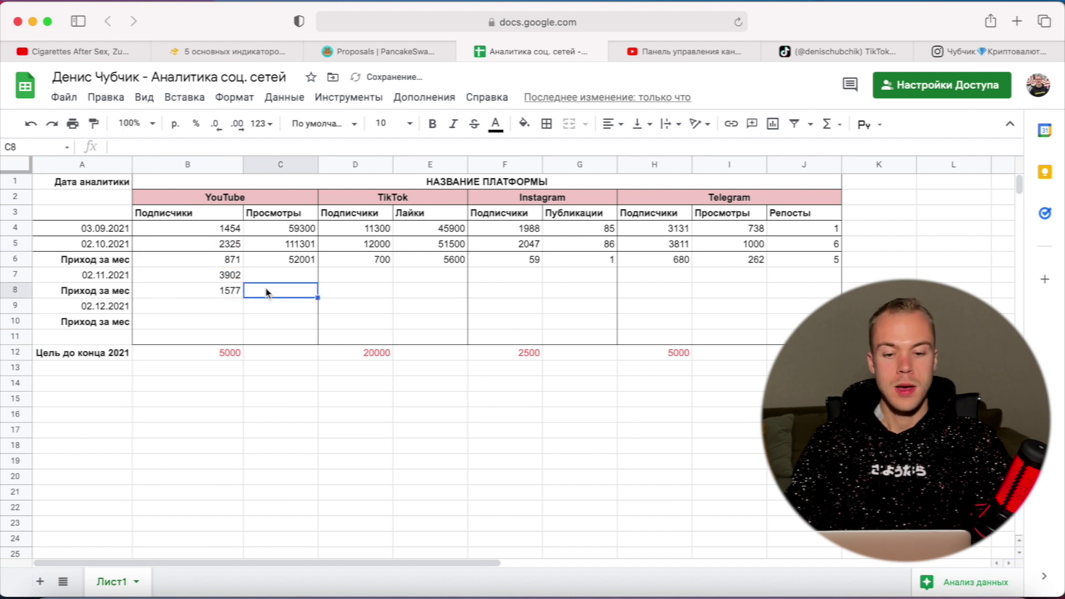
left_click(224, 296)
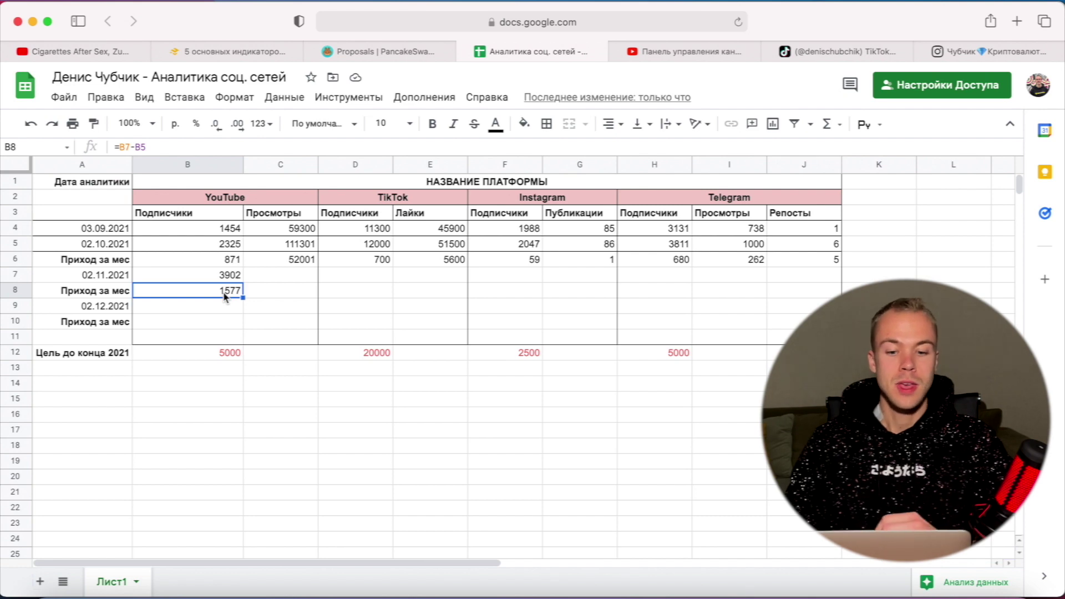
Look up the total views on the YouTube channel's about page and enter 210292 in C7 of the spreadsheet
left_click(286, 279)
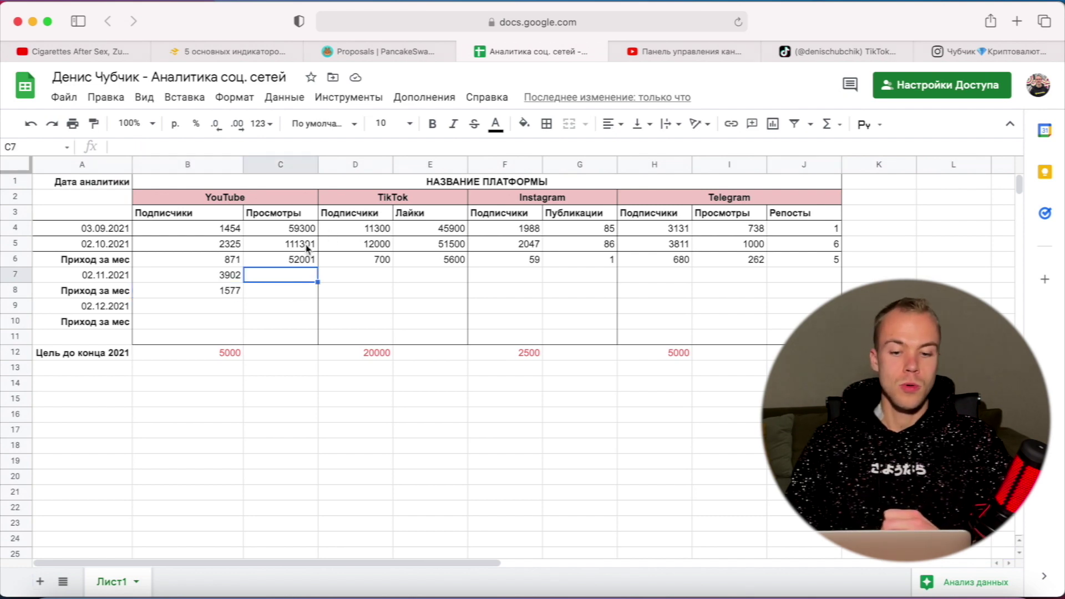
left_click(691, 53)
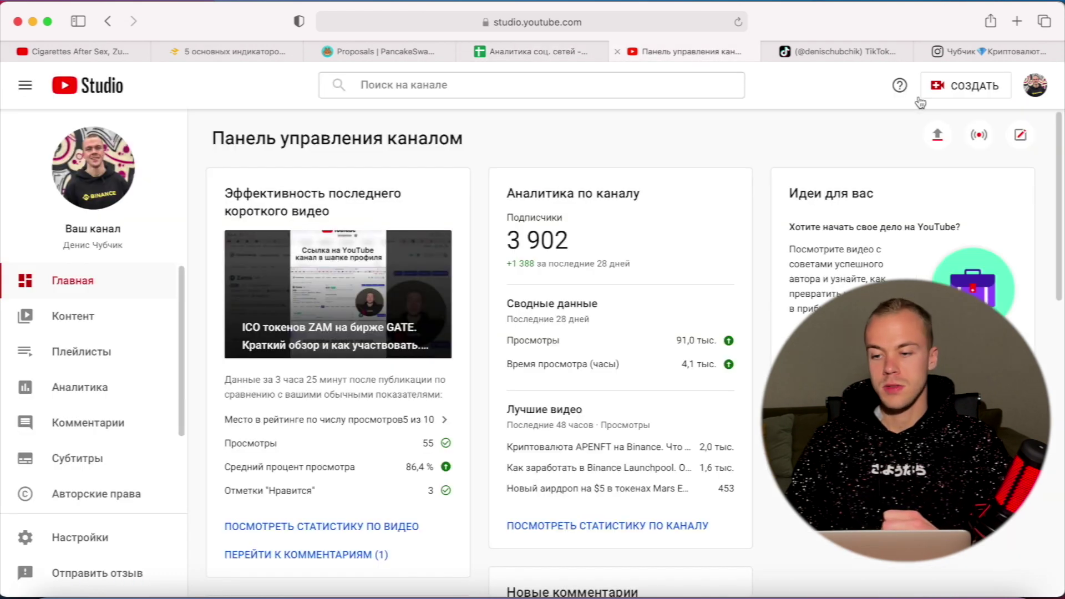
left_click(1035, 86)
left_click(885, 173)
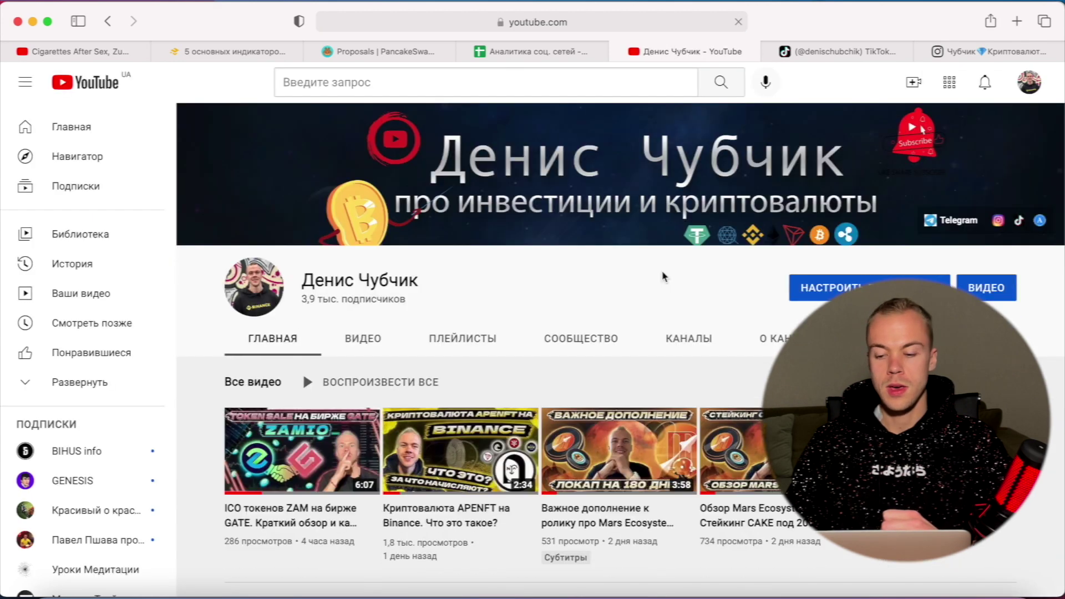
left_click(771, 338)
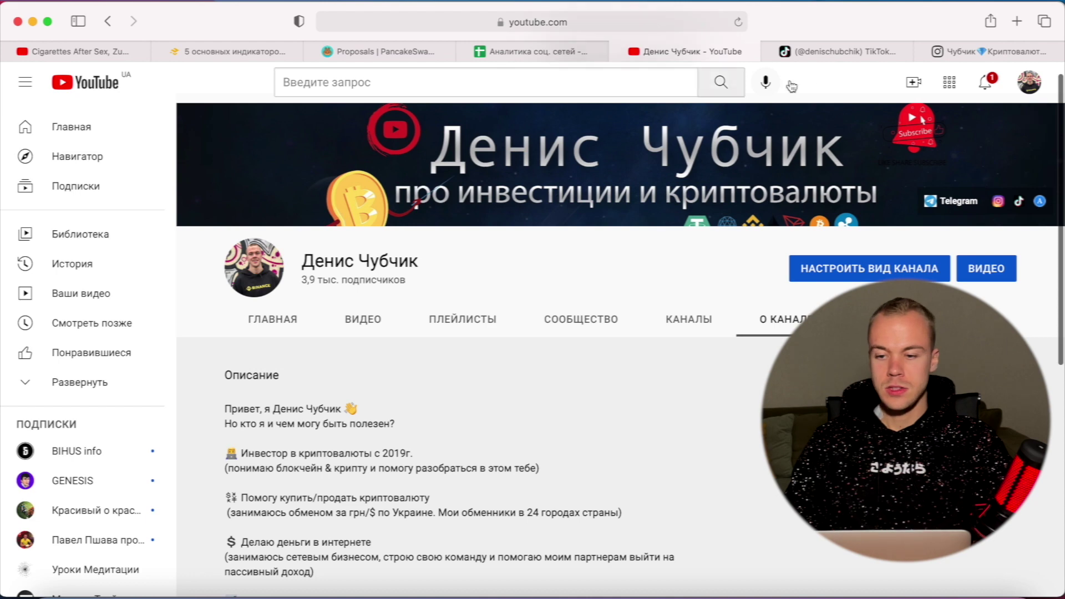
left_click(465, 51)
type("210")
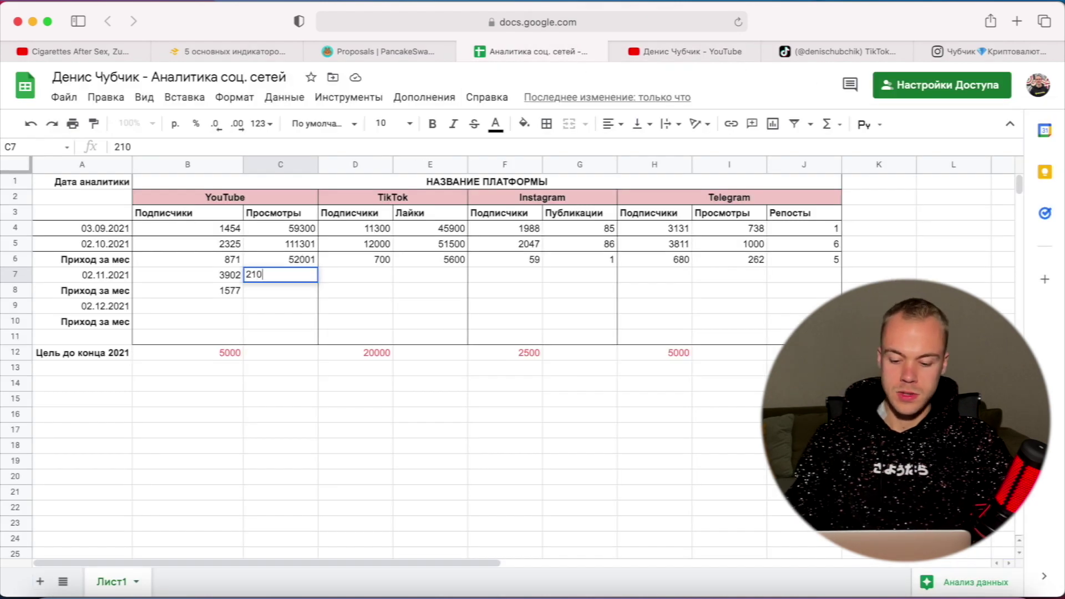
type("292")
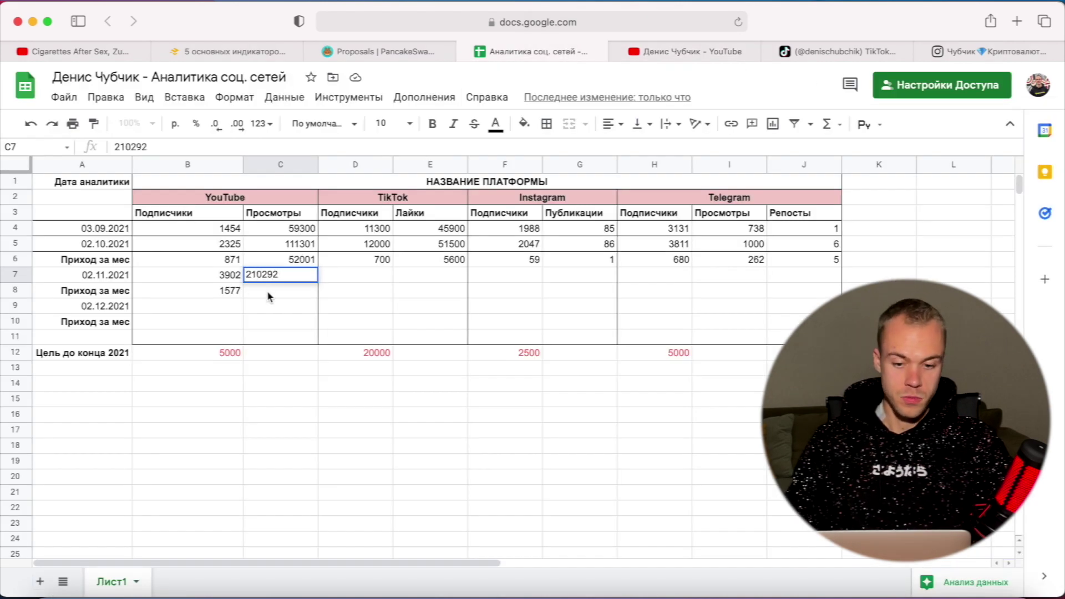
key("Return")
Extend the monthly growth formula from B8 into C8 for the YouTube views
left_click(232, 296)
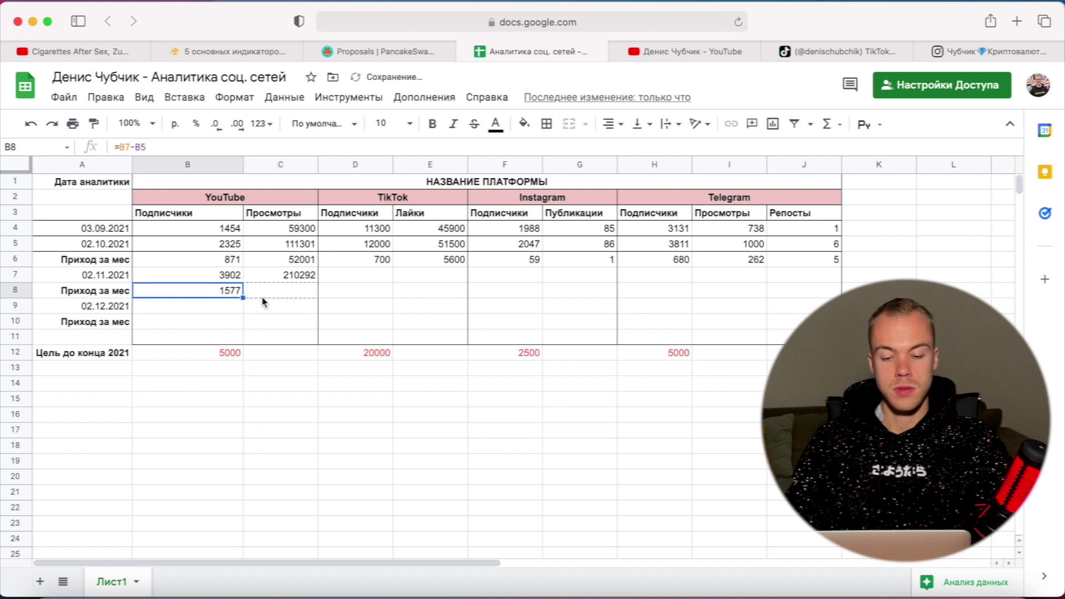
left_click_drag(263, 301, 300, 297)
left_click(297, 294)
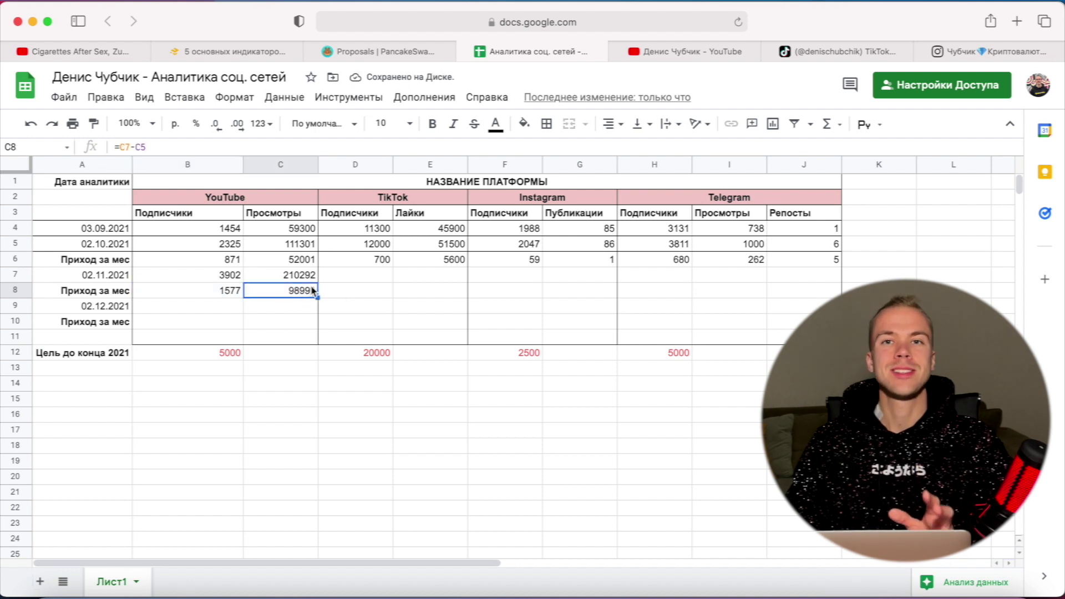
left_click(686, 51)
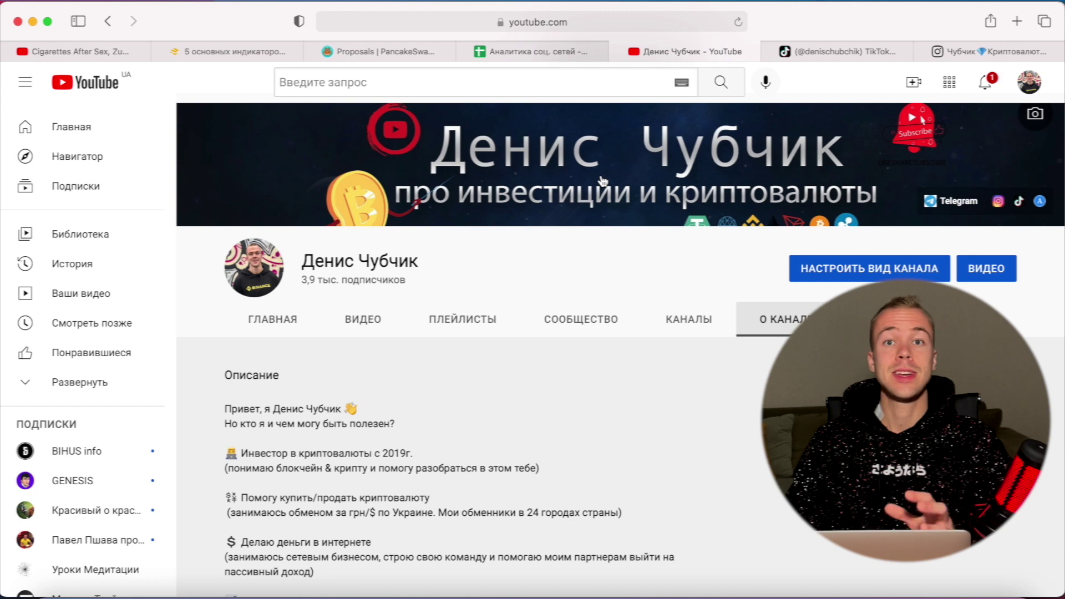
left_click(542, 59)
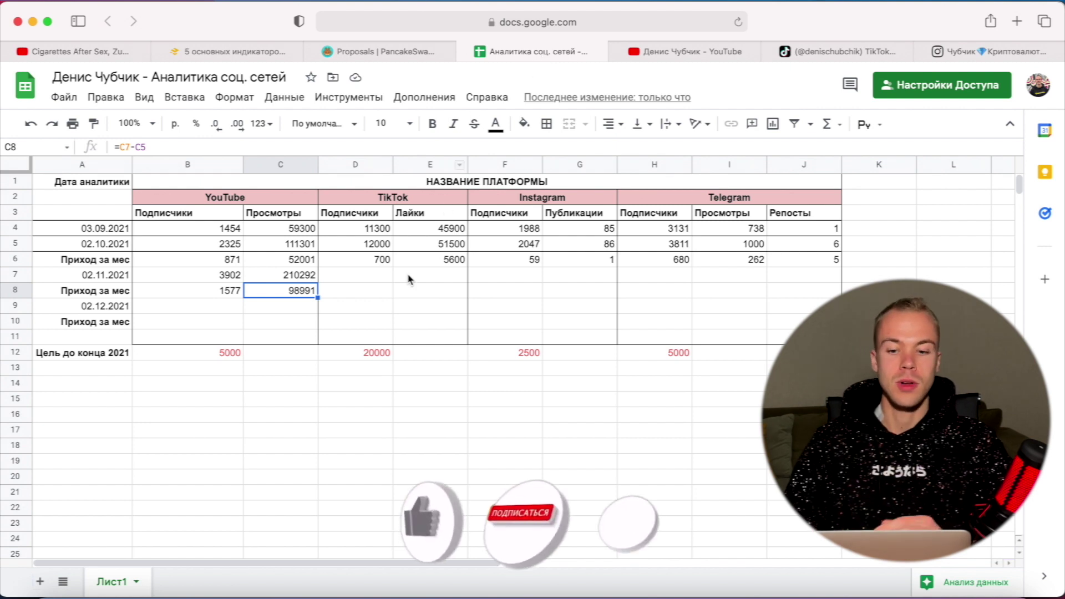
Enter the TikTok profile's follower count as 12100 in D7 and extend the monthly growth formula from C8 into D8
left_click(372, 277)
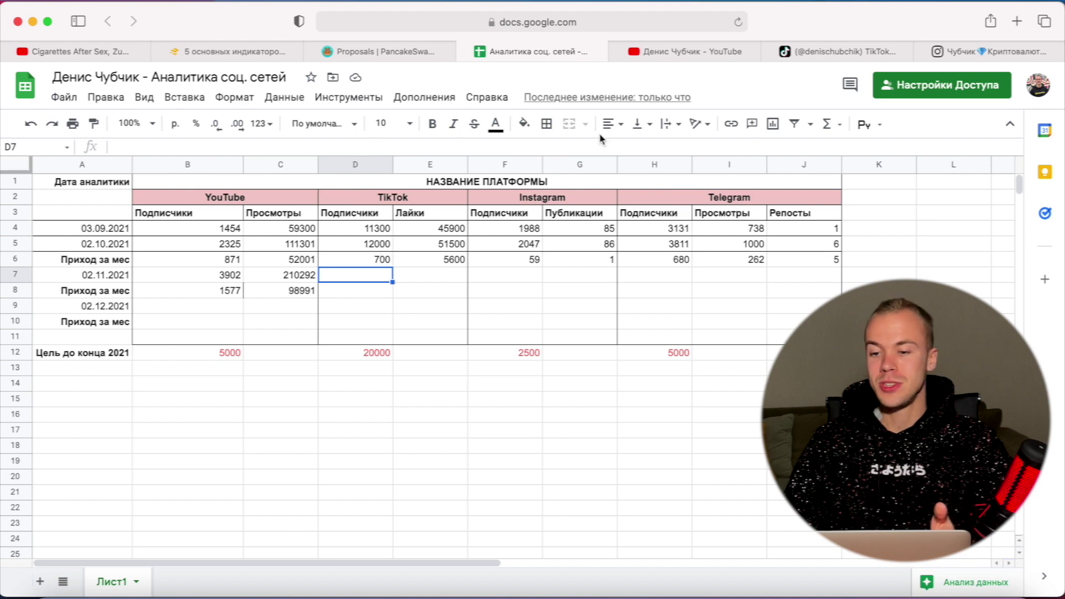
left_click(839, 51)
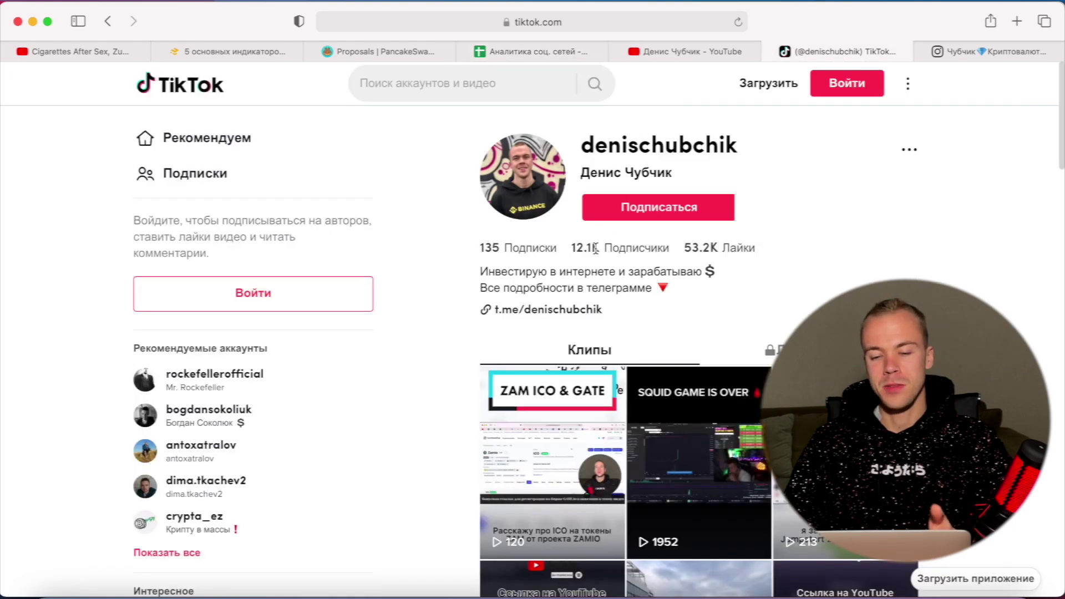
left_click(531, 51)
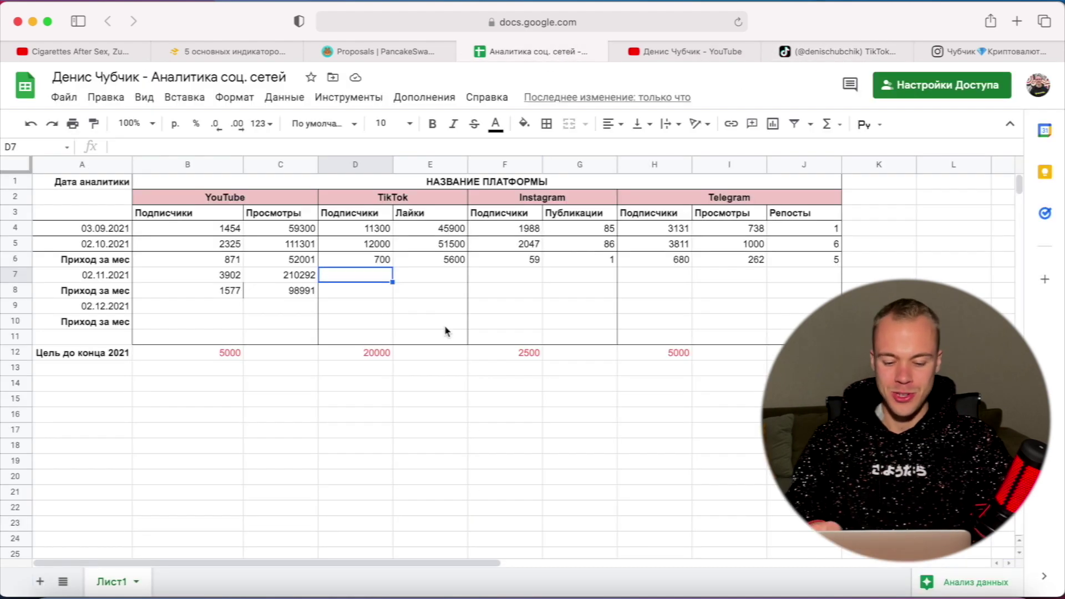
type("12100")
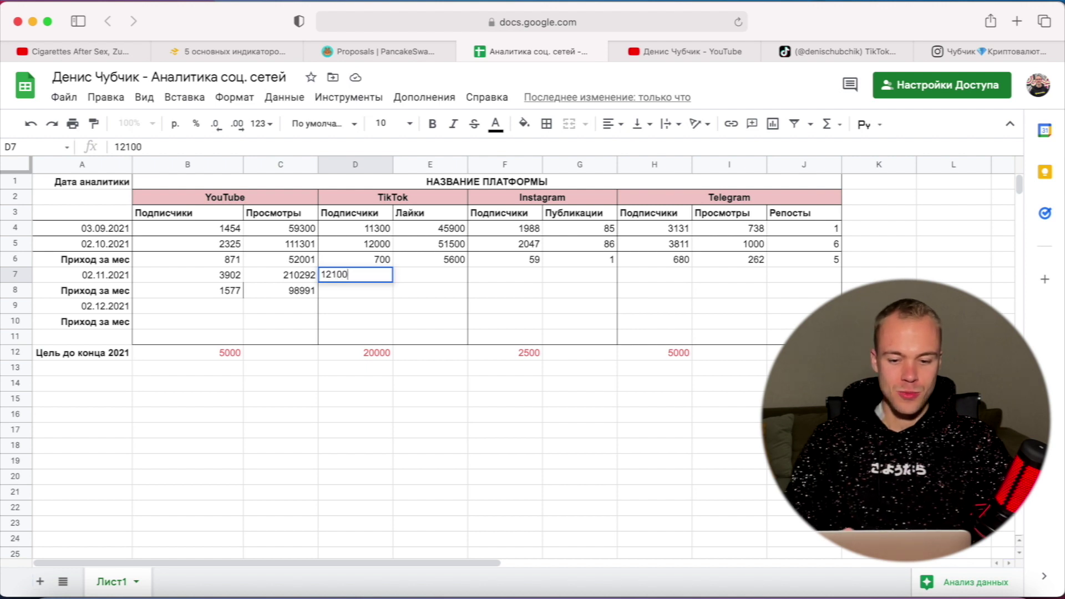
key("Return")
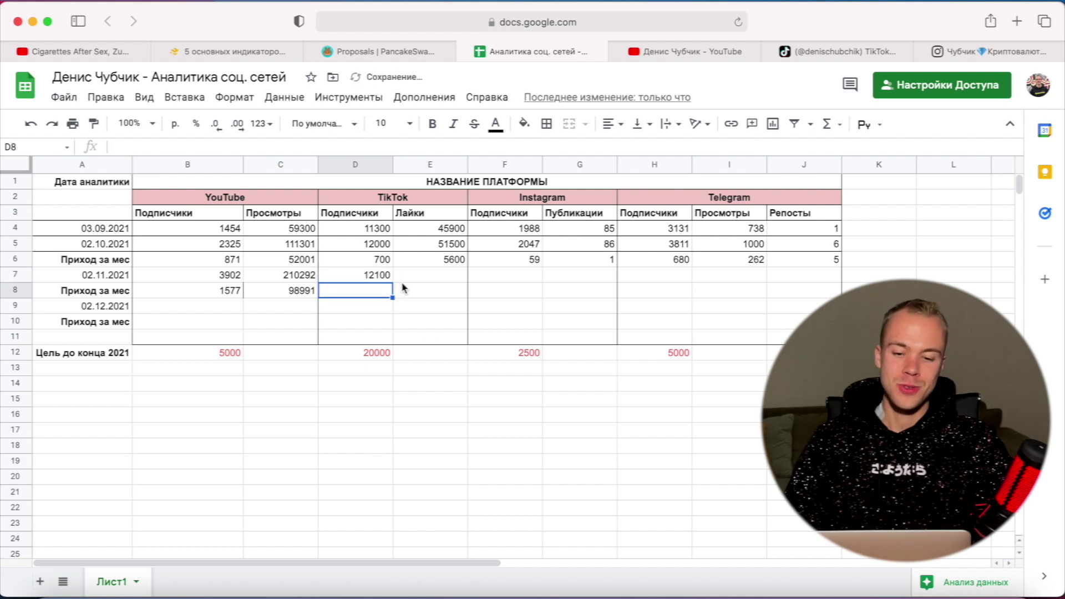
left_click(309, 292)
left_click_drag(317, 298, 383, 294)
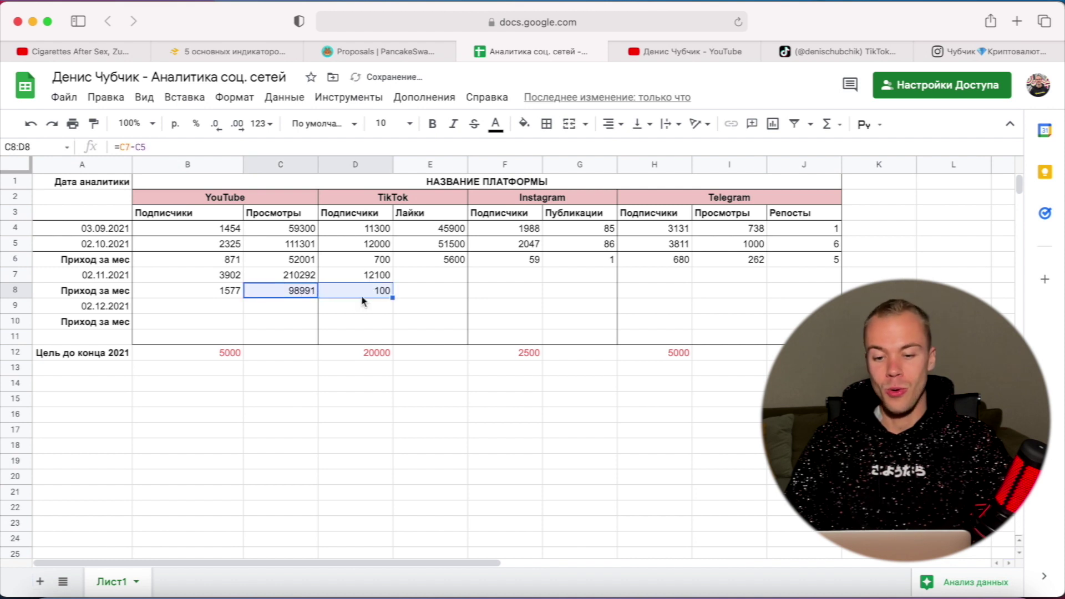
Enter the TikTok profile's likes as 53200 in E7 and extend the monthly growth formula from D8 into E8
left_click(455, 278)
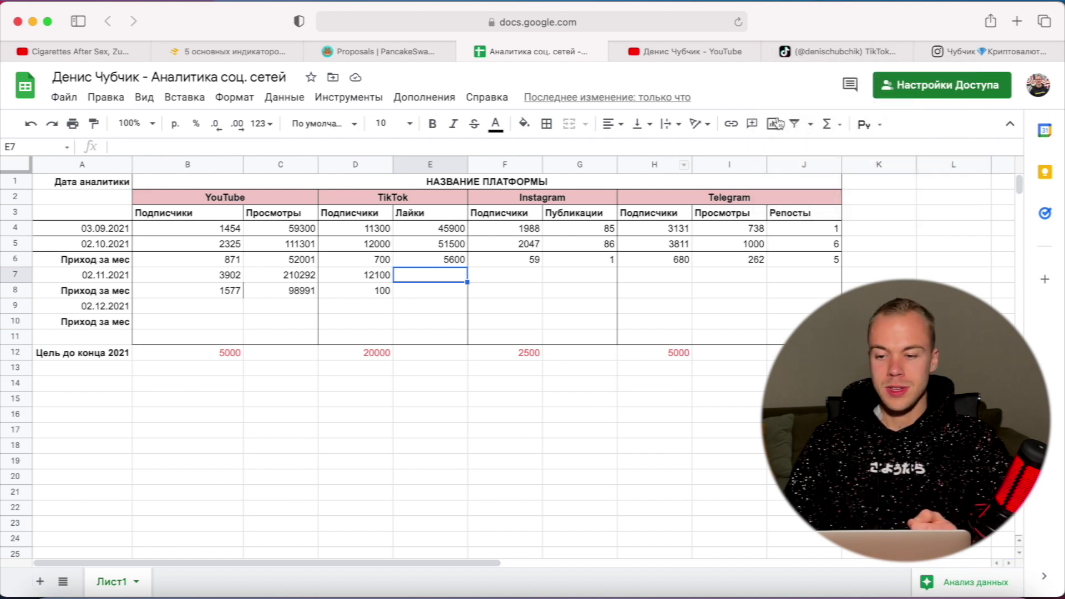
left_click(838, 53)
left_click(590, 51)
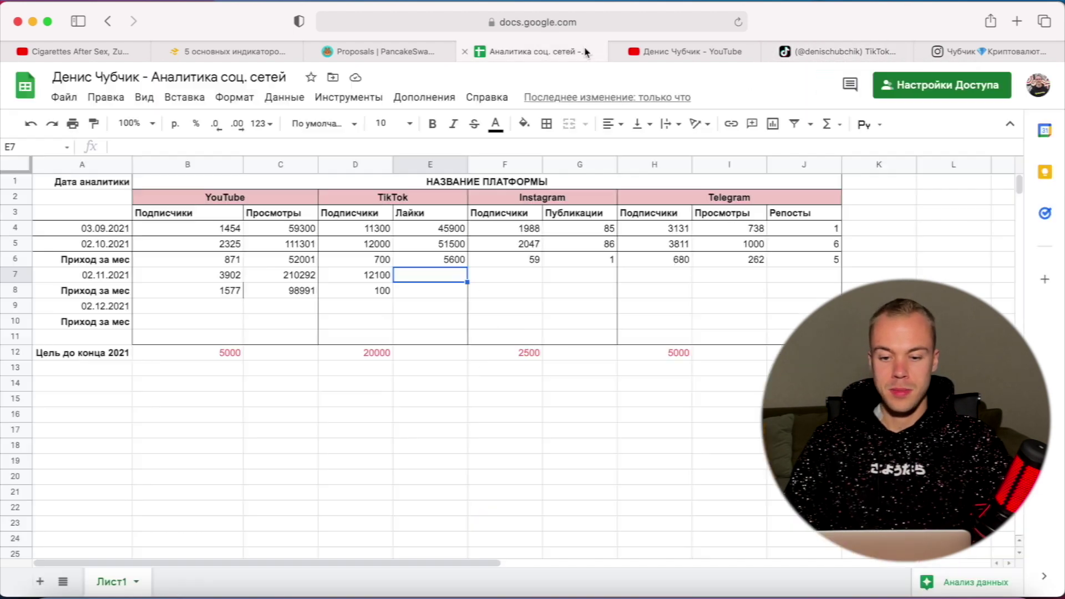
type("53200")
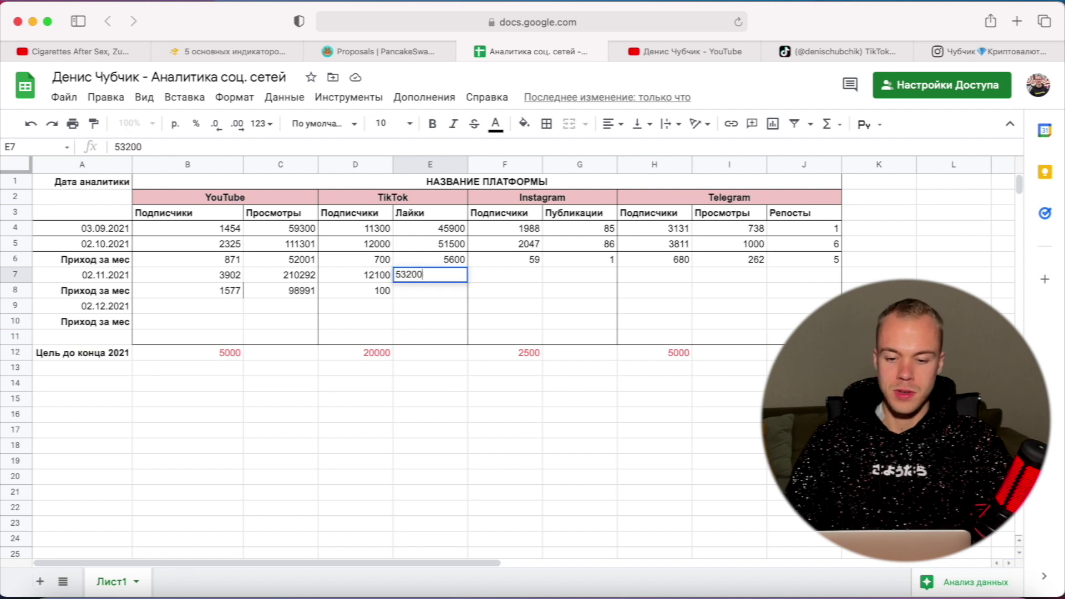
left_click(385, 290)
left_click_drag(393, 302, 444, 299)
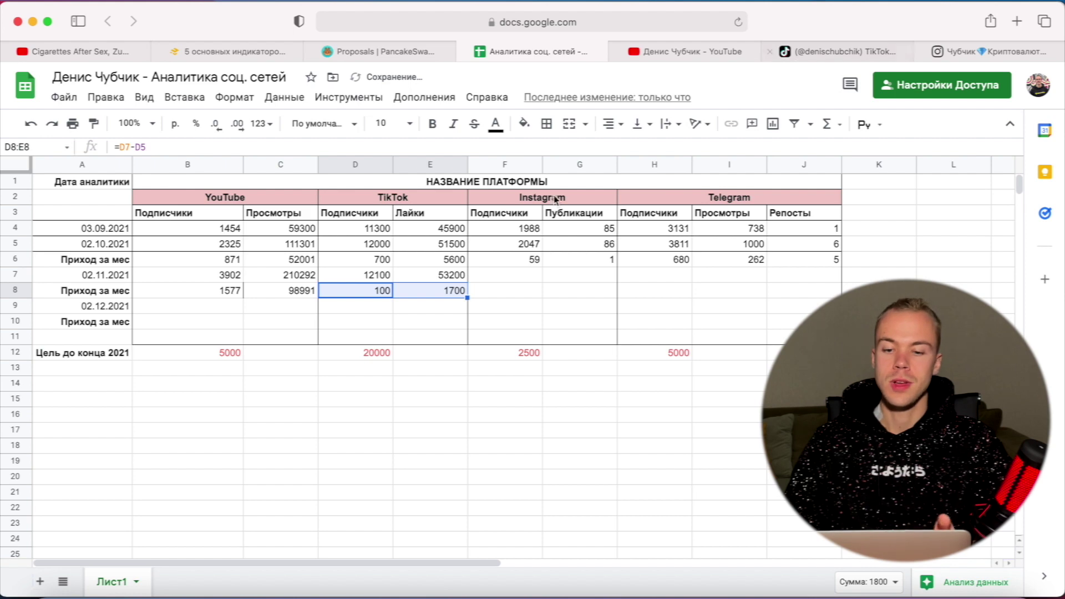
left_click(428, 277)
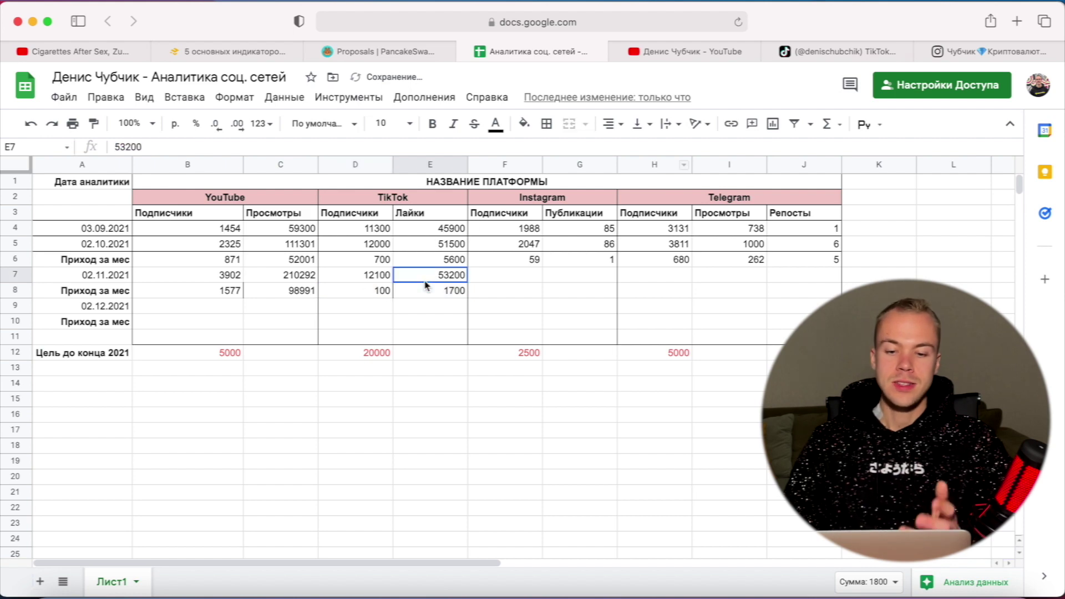
Switch to the TikTok profile and examine the published clips and their view counts
left_click(830, 47)
scroll(625, 383, "down", 10)
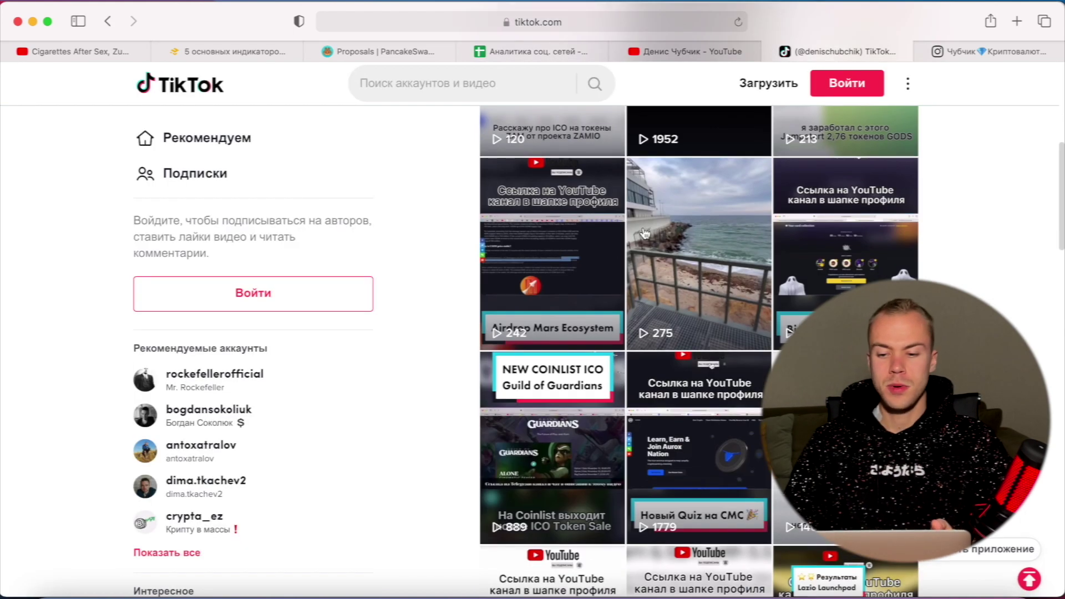
scroll(635, 354, "down", 3)
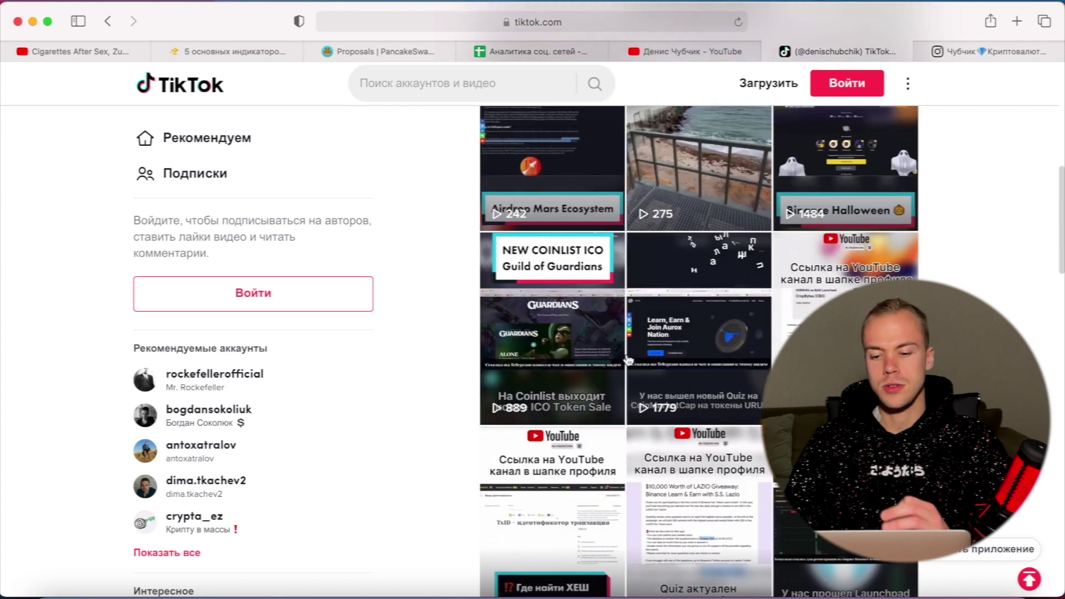
scroll(643, 388, "down", 4)
scroll(647, 398, "down", 2)
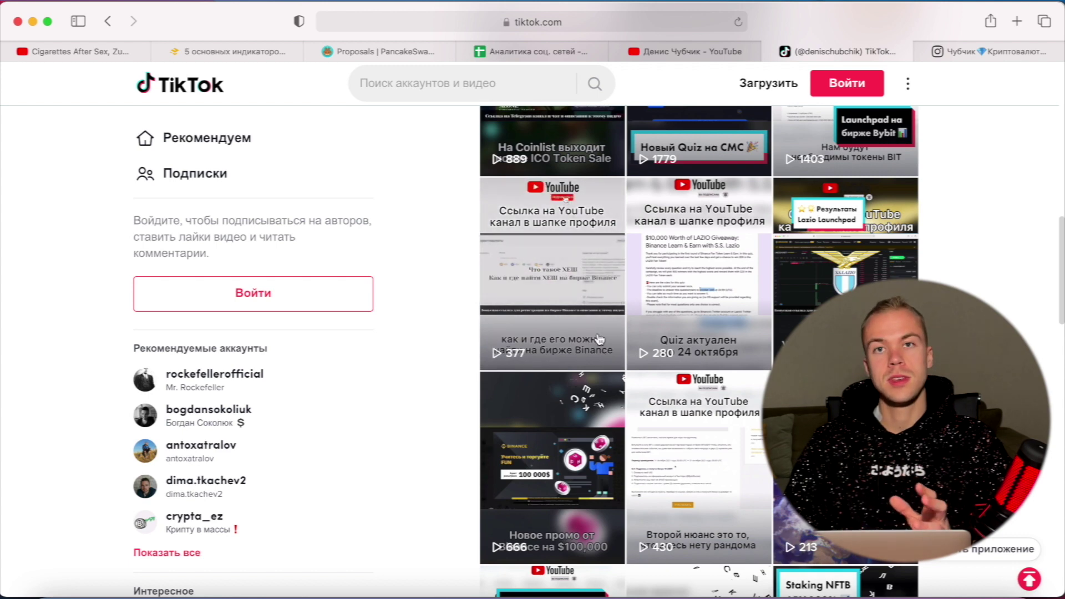
scroll(598, 339, "down", 5)
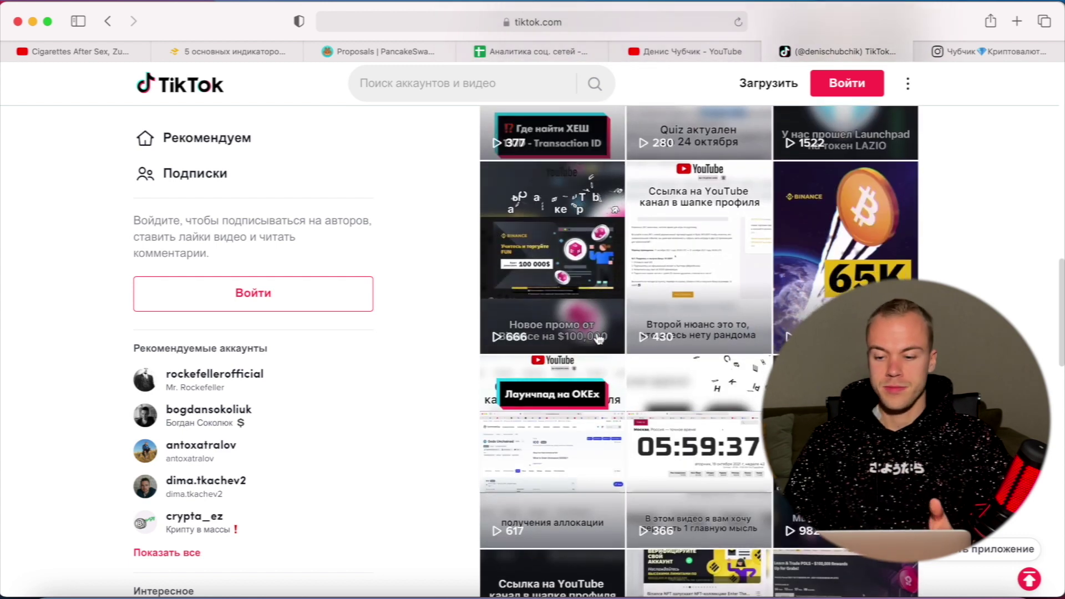
Compare the view counts of older and newer clips in the TikTok profile's video grid
scroll(598, 340, "up", 1)
scroll(651, 334, "down", 5)
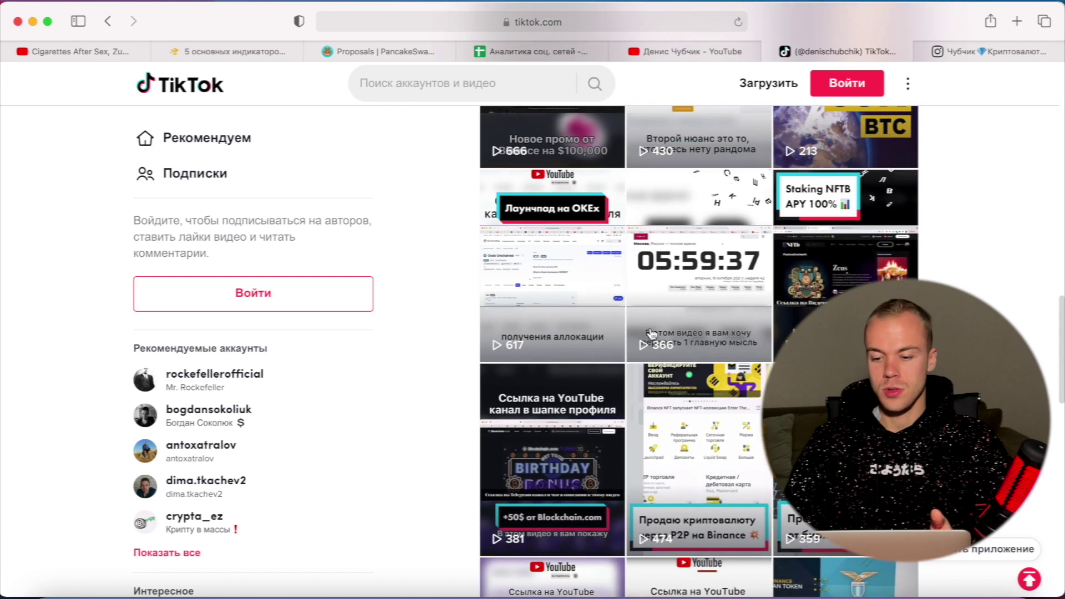
scroll(625, 411, "up", 6)
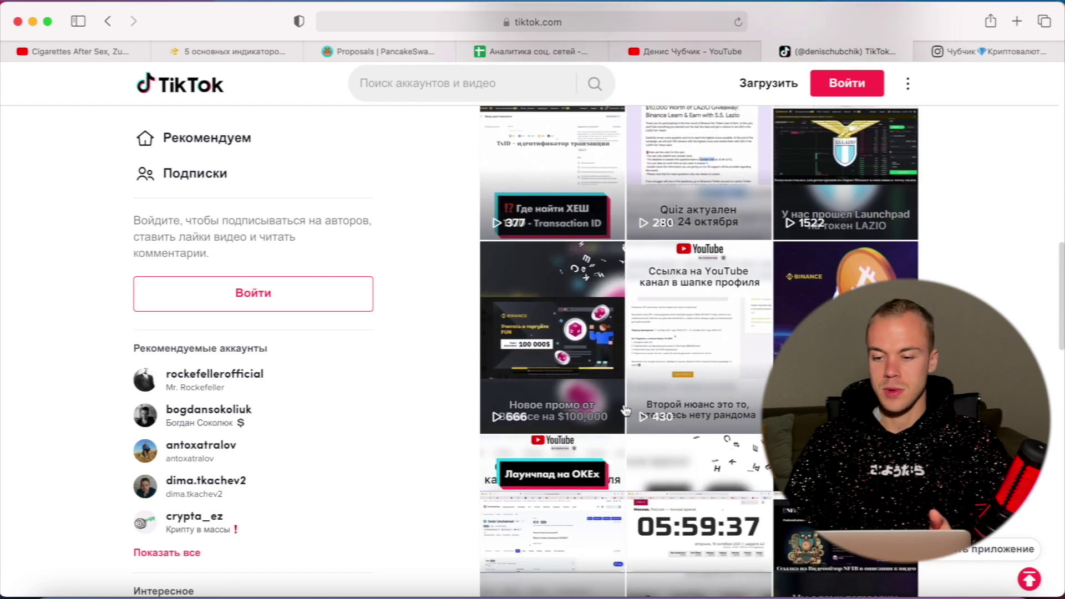
scroll(820, 237, "up", 7)
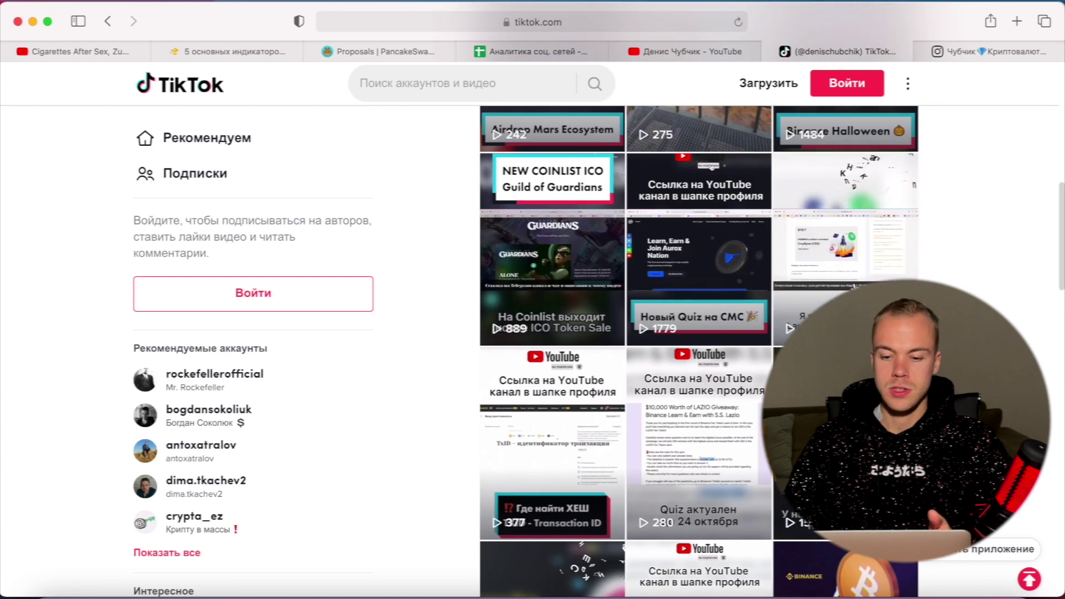
scroll(699, 350, "up", 5)
scroll(673, 446, "up", 6)
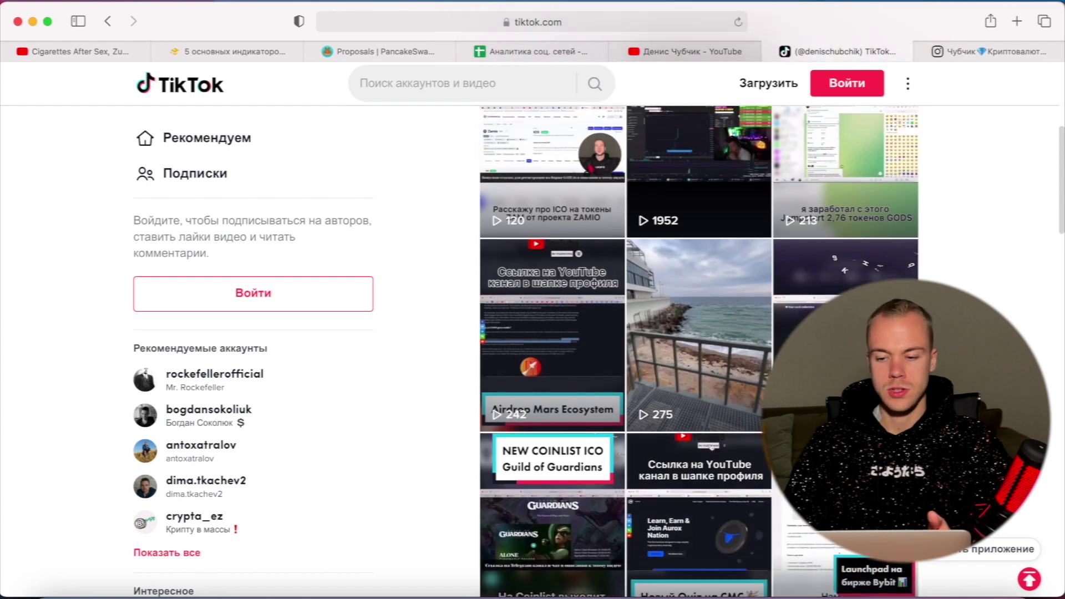
scroll(673, 447, "down", 8)
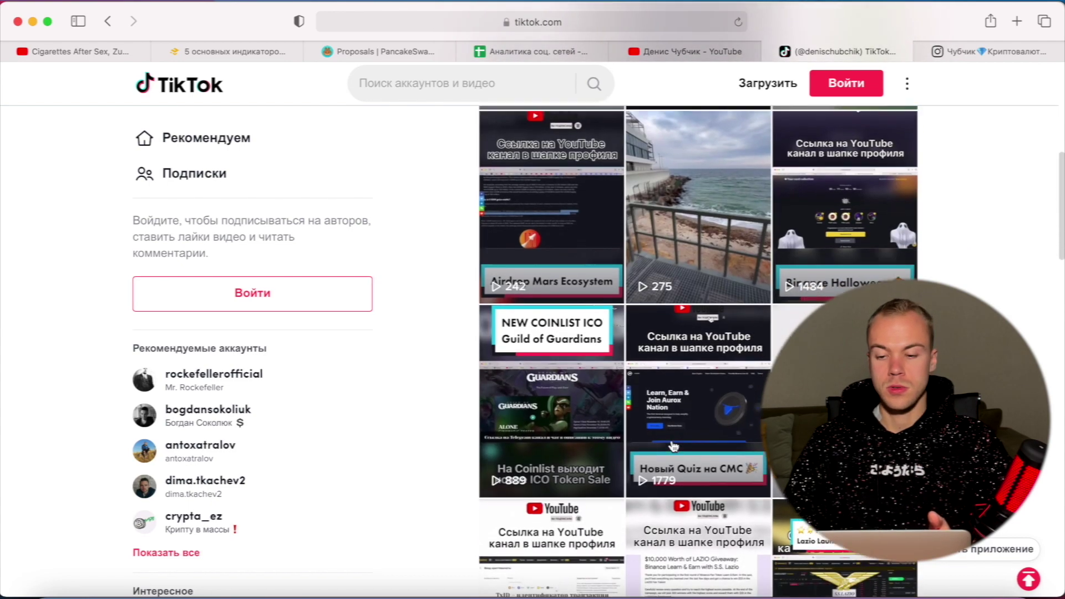
scroll(668, 263, "up", 8)
scroll(665, 259, "down", 11)
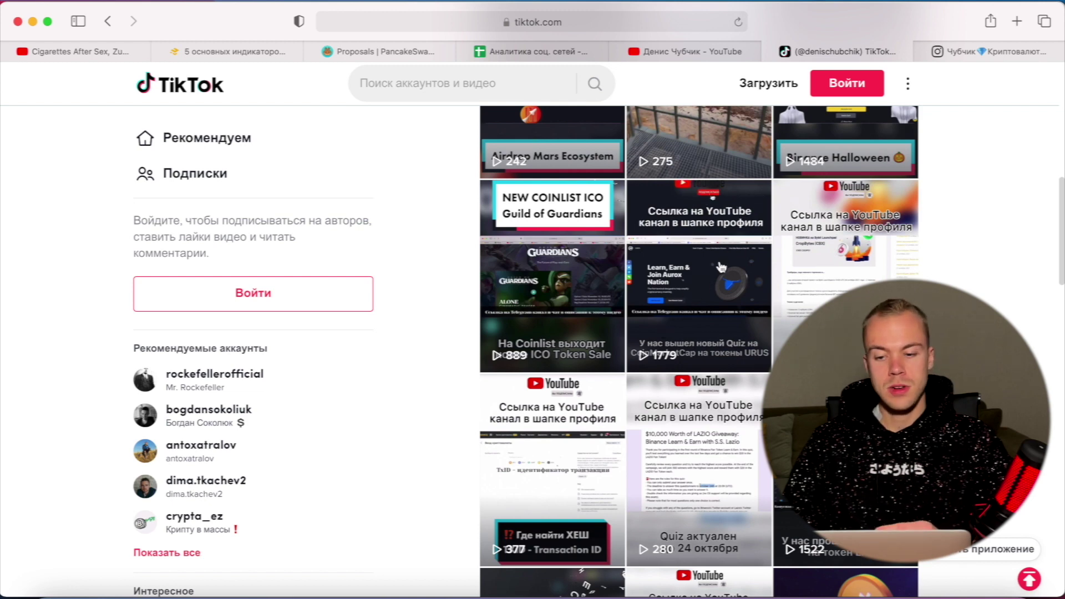
scroll(674, 308, "down", 4)
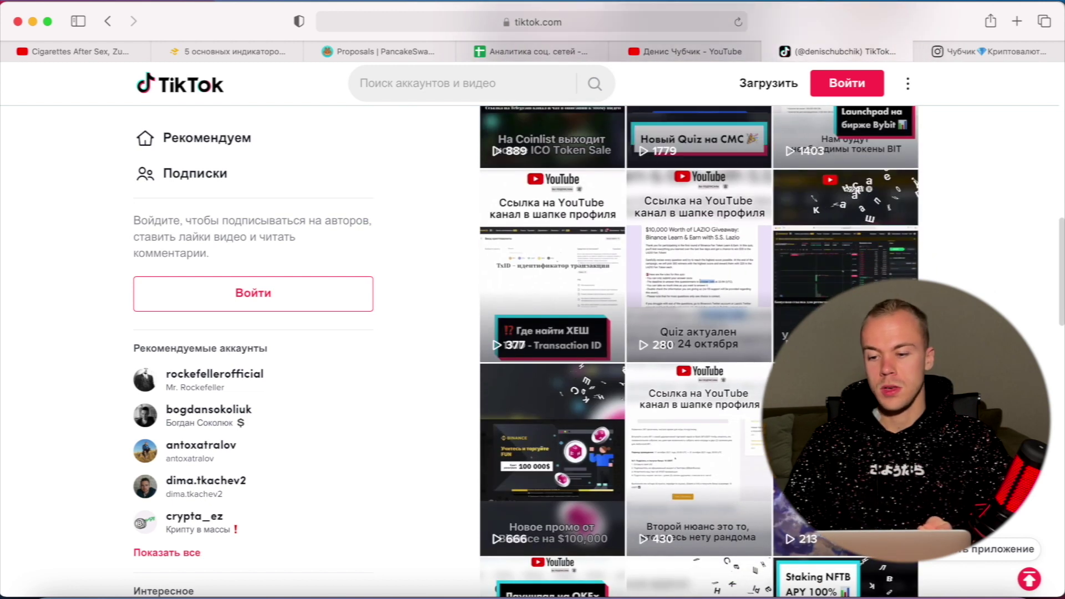
scroll(721, 252, "up", 4)
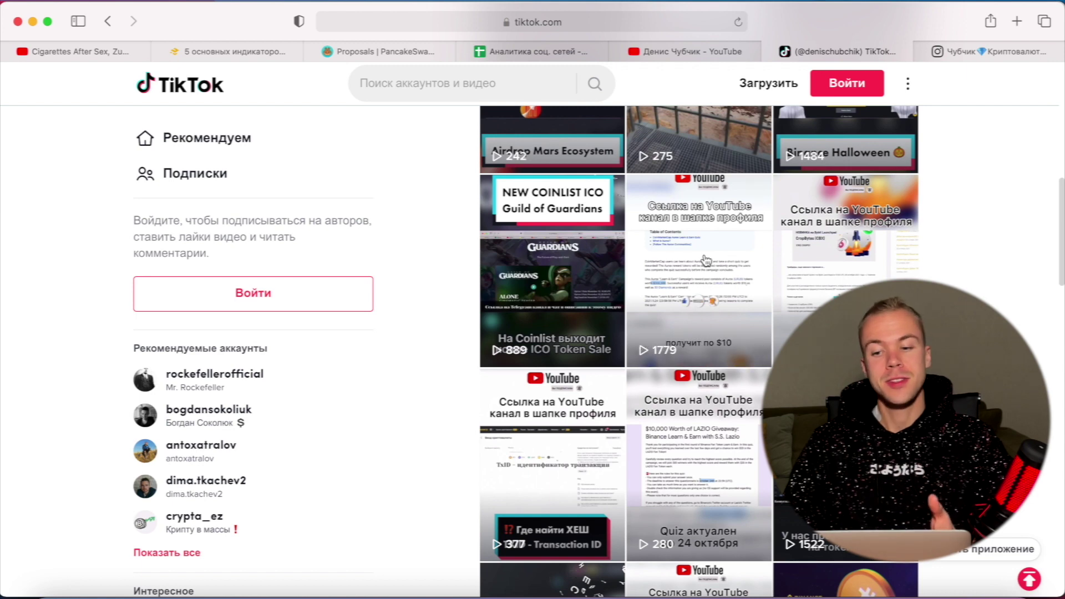
scroll(705, 261, "up", 3)
Return to the analytics spreadsheet and compare the end-of-2021 goals in row 12 with the 02.11.2021 YouTube and TikTok subscriber figures
left_click(694, 51)
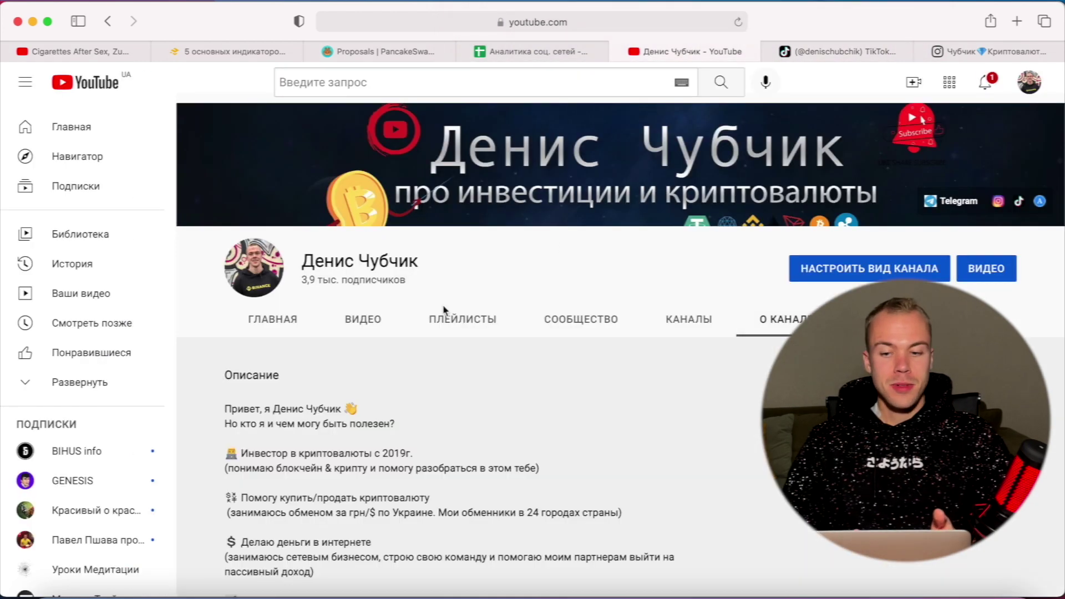
left_click(543, 51)
left_click(375, 359)
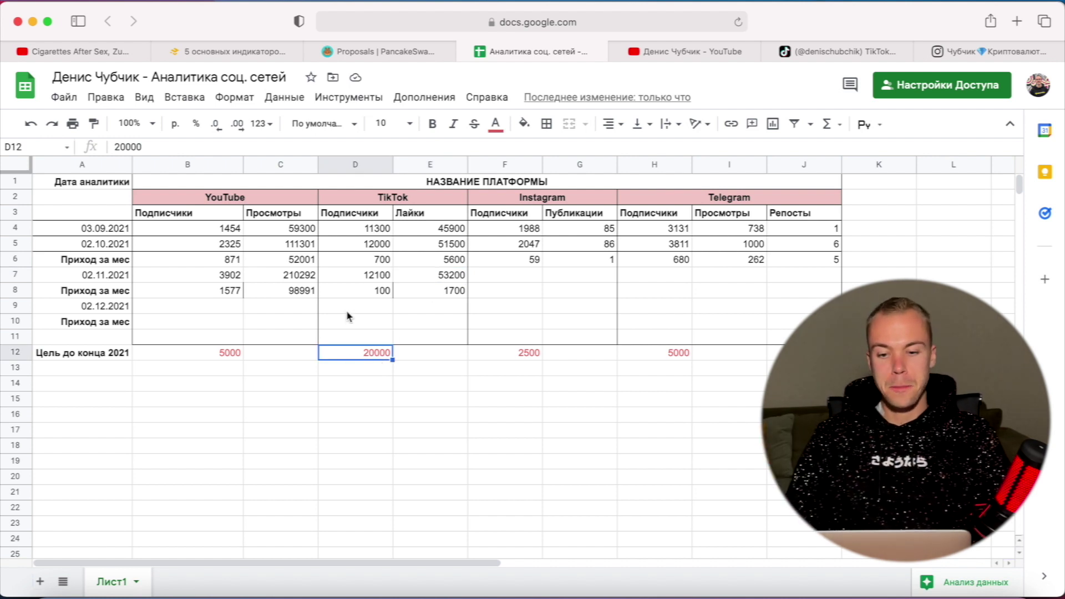
left_click(215, 357)
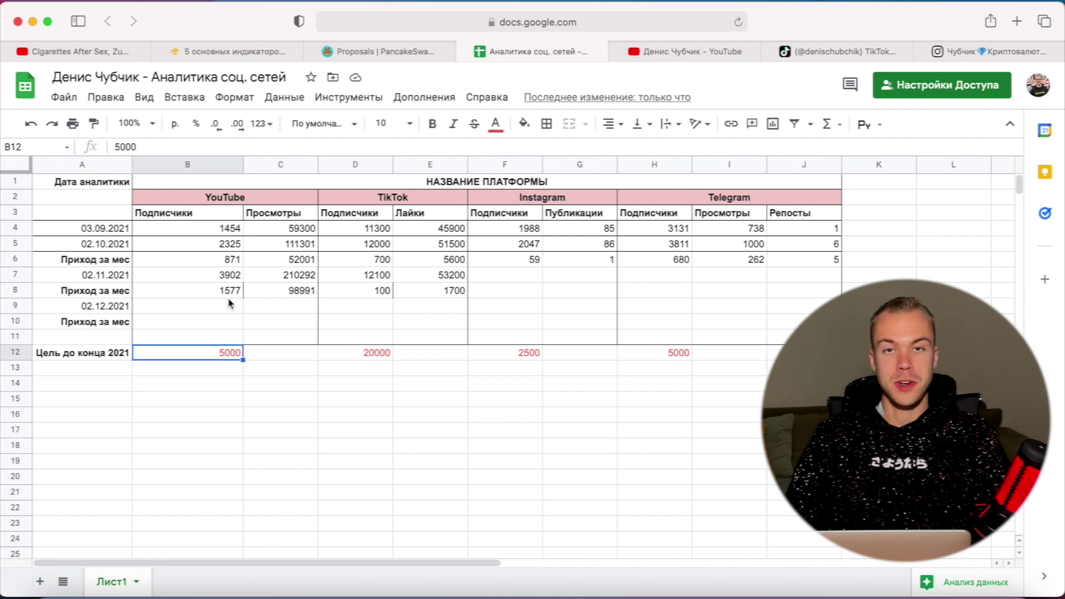
left_click(237, 277)
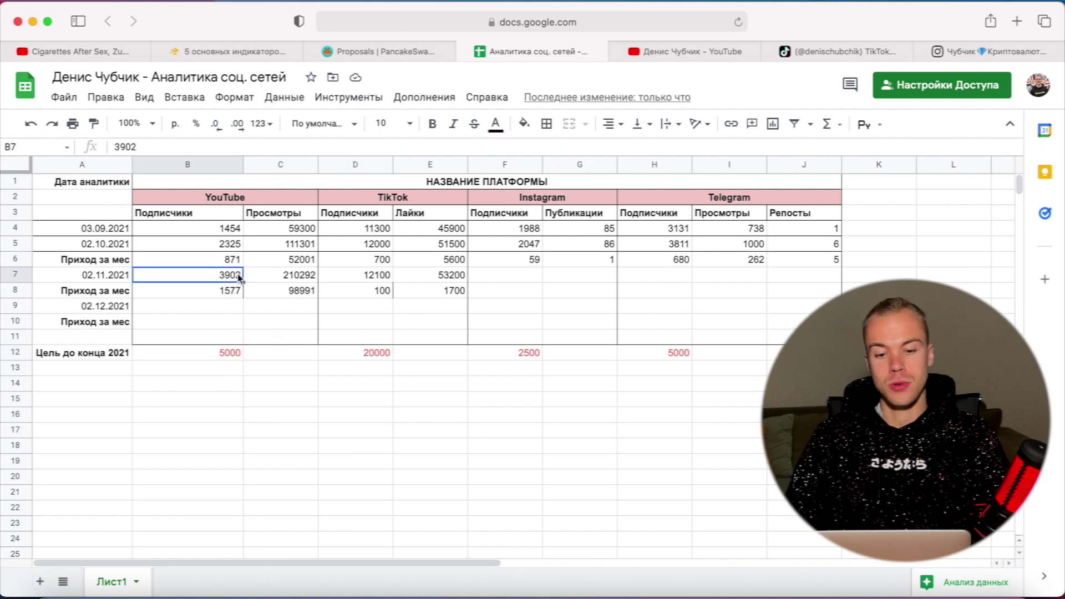
left_click(234, 360)
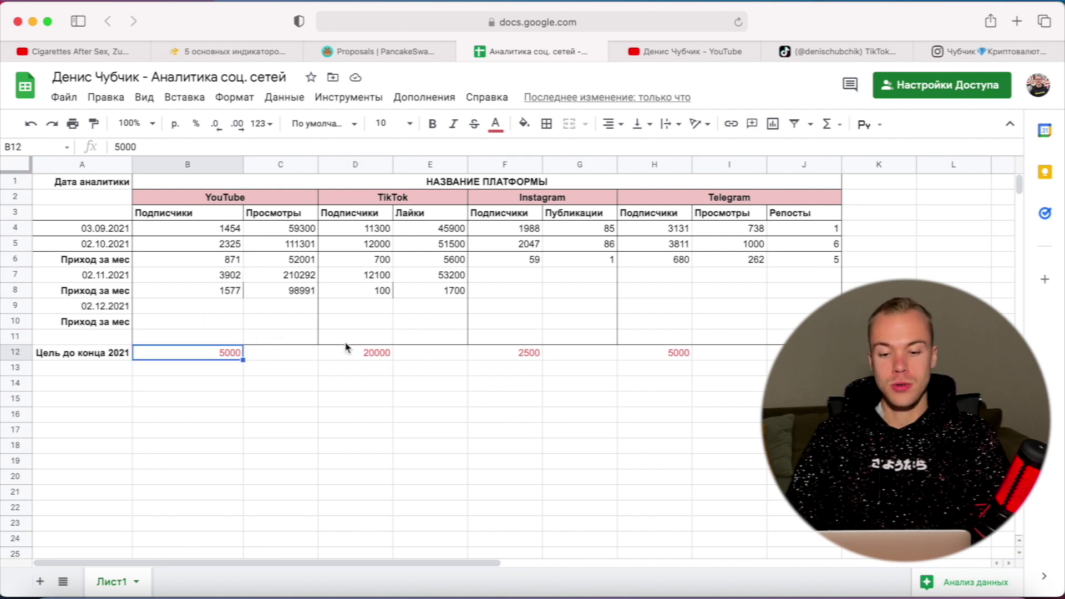
left_click(384, 357)
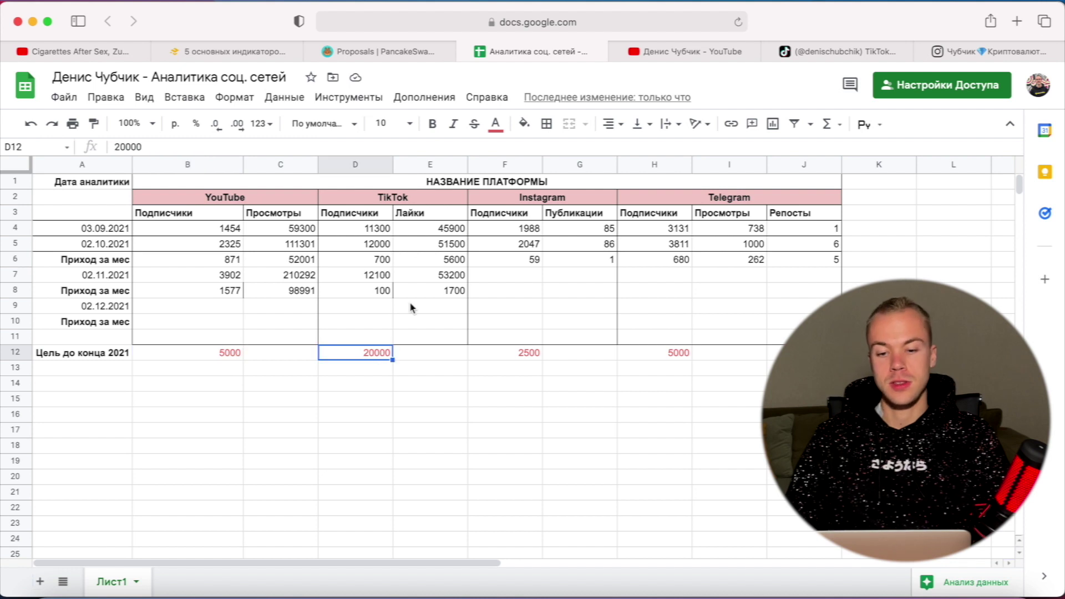
left_click(370, 274)
left_click(385, 356)
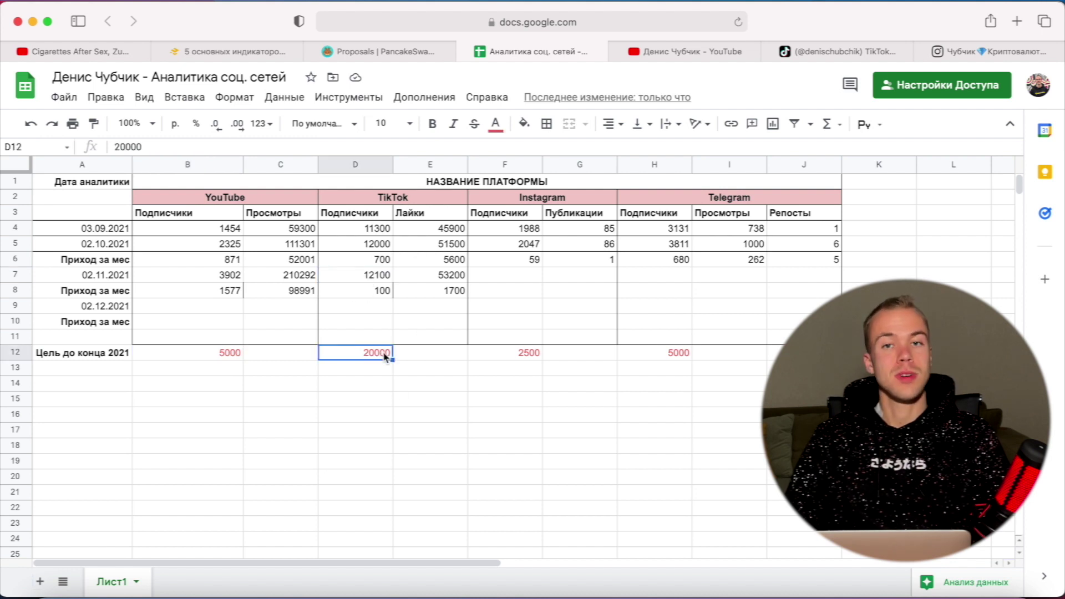
left_click_drag(381, 310, 380, 325)
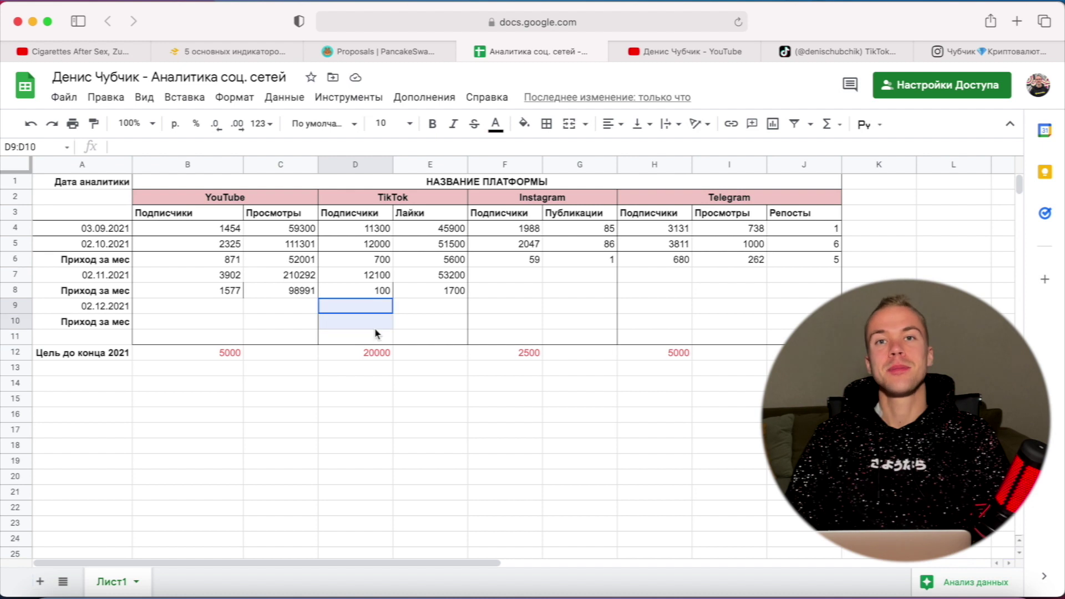
left_click(379, 338)
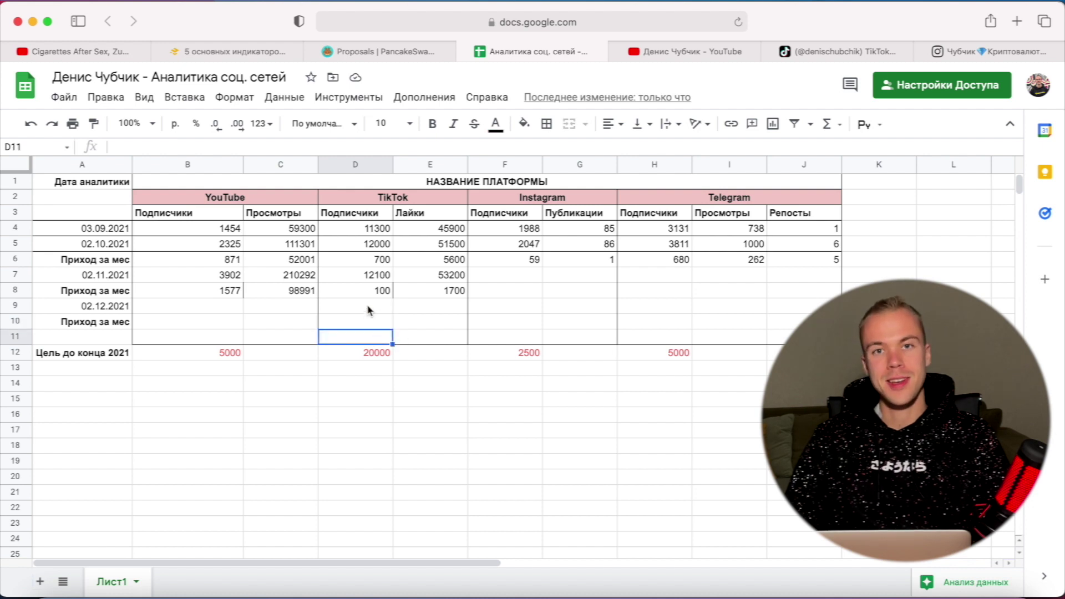
left_click_drag(376, 309, 378, 339)
left_click(371, 309)
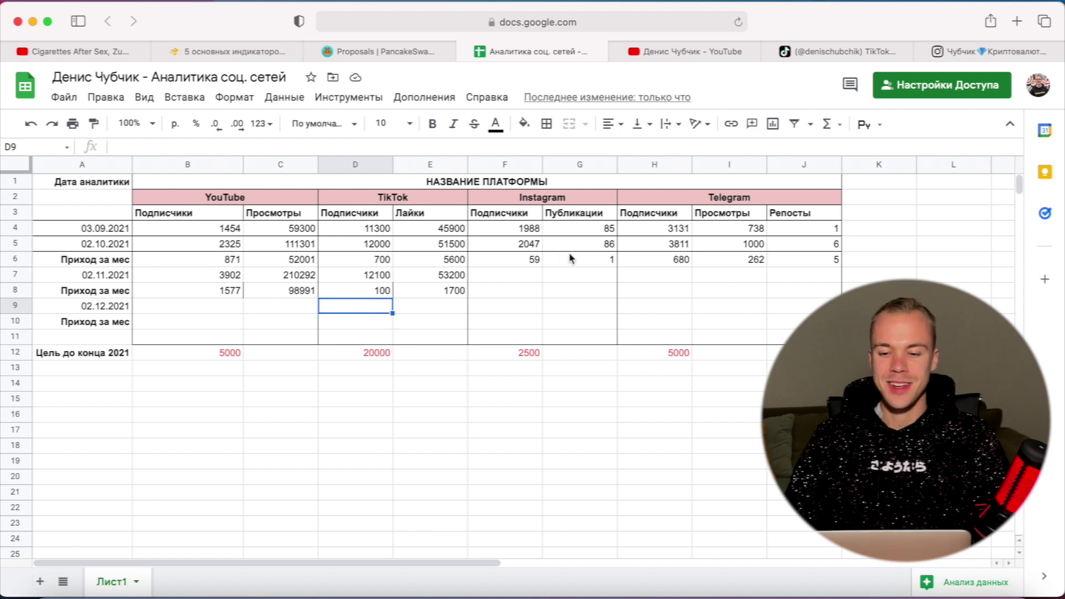
Enter the Instagram profile's follower count as 2148 in F7 and extend the monthly growth formula from E8 into F8
left_click(530, 248)
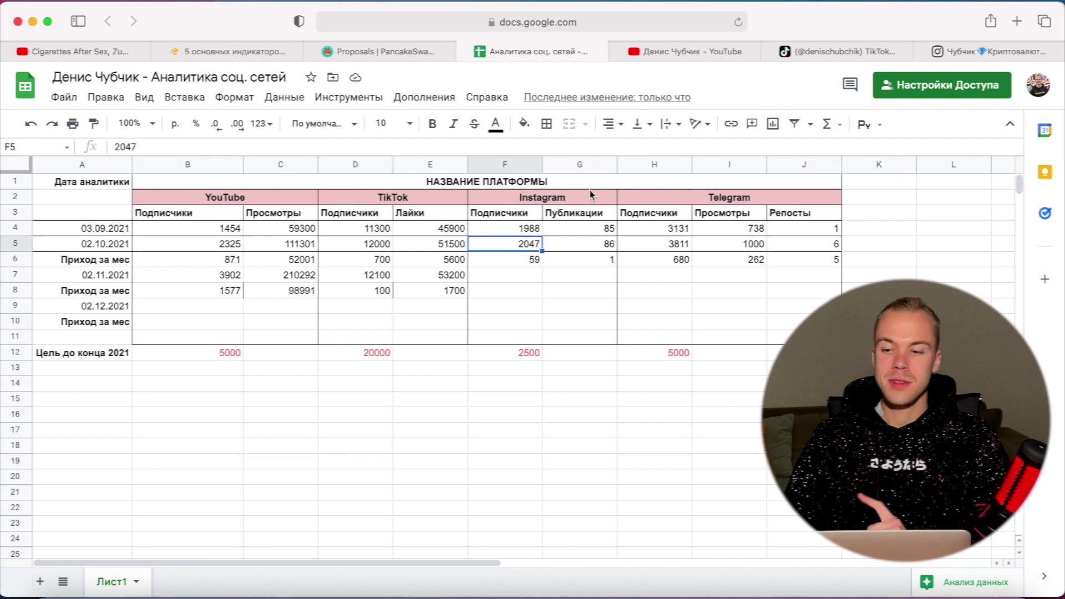
left_click(865, 51)
left_click(977, 53)
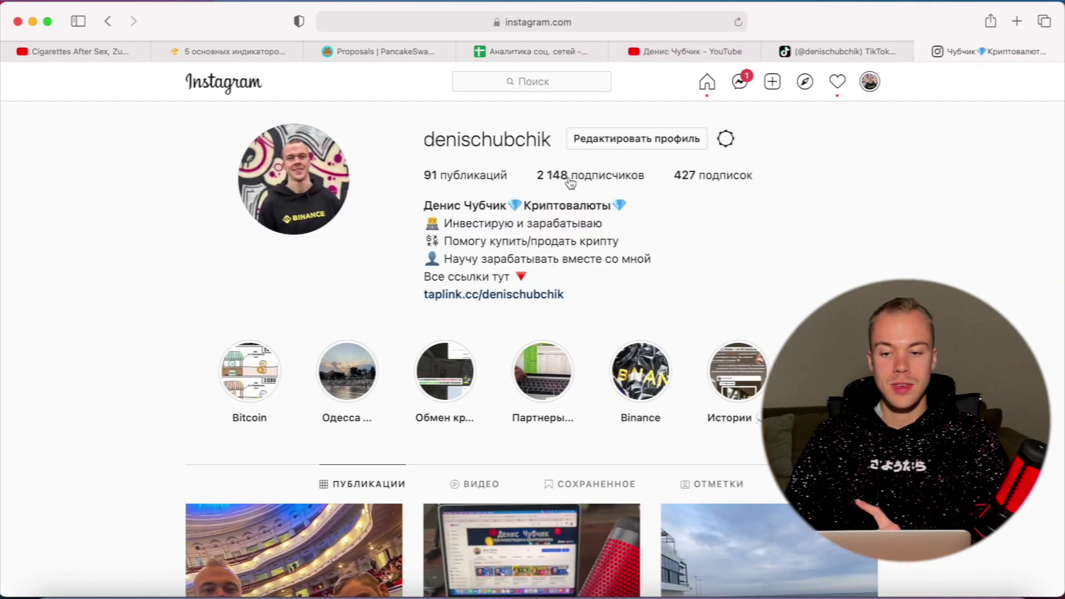
left_click(547, 53)
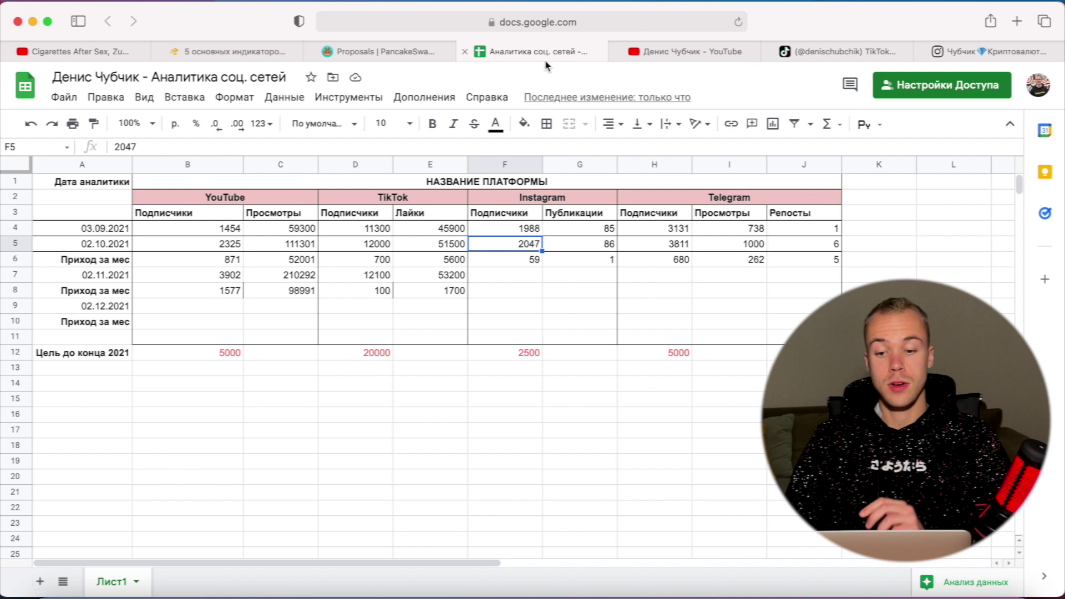
left_click(501, 278)
type("2148")
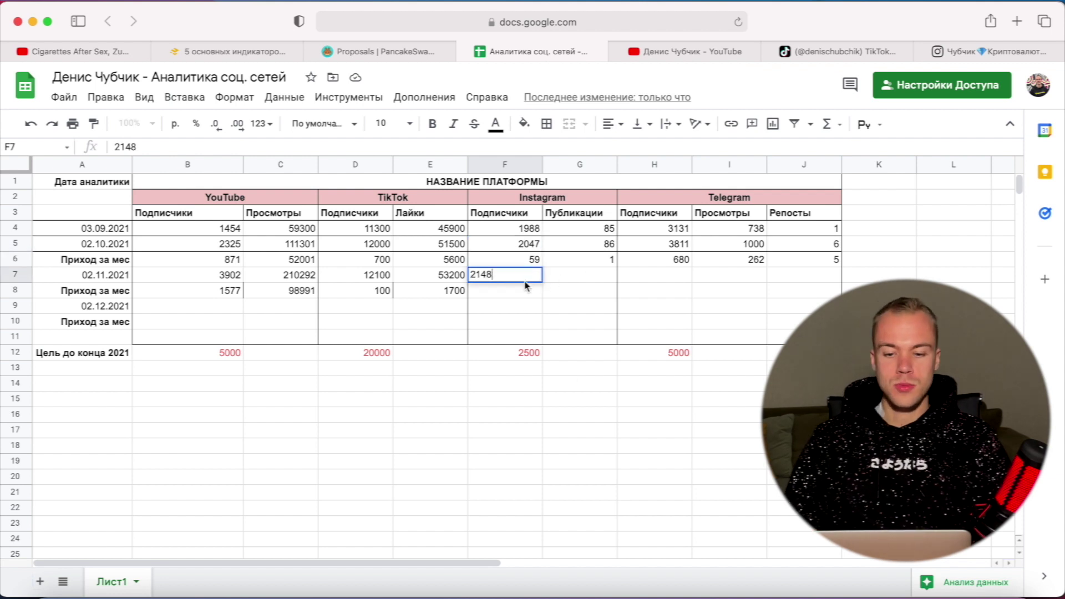
key("Return")
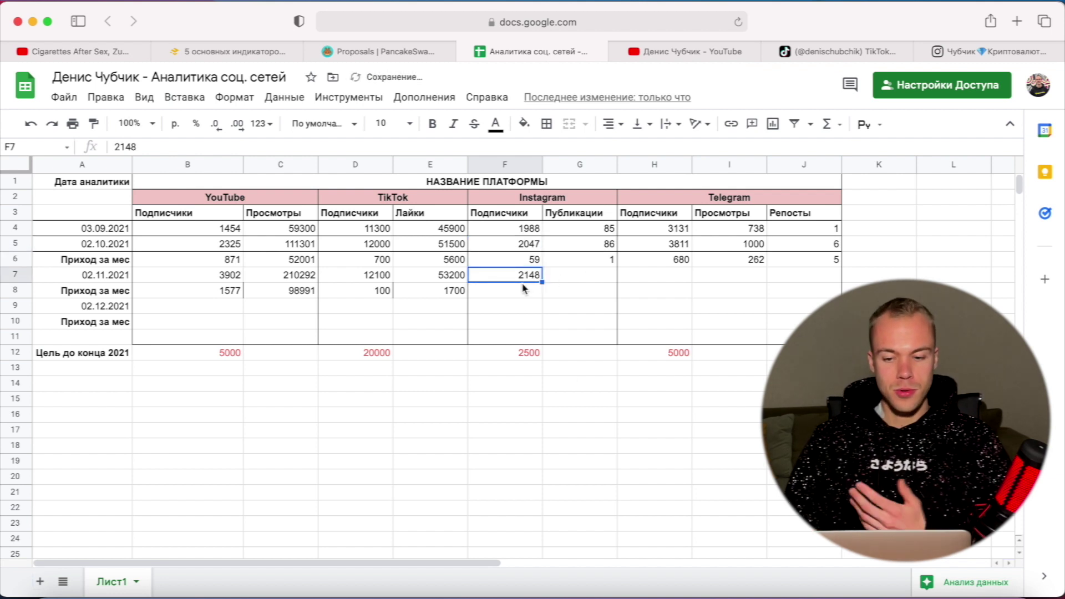
left_click(461, 294)
left_click_drag(466, 298, 541, 300)
Enter the Instagram profile's publication count as 91 in G7 and extend the monthly growth formula from F8 into G8
left_click(592, 277)
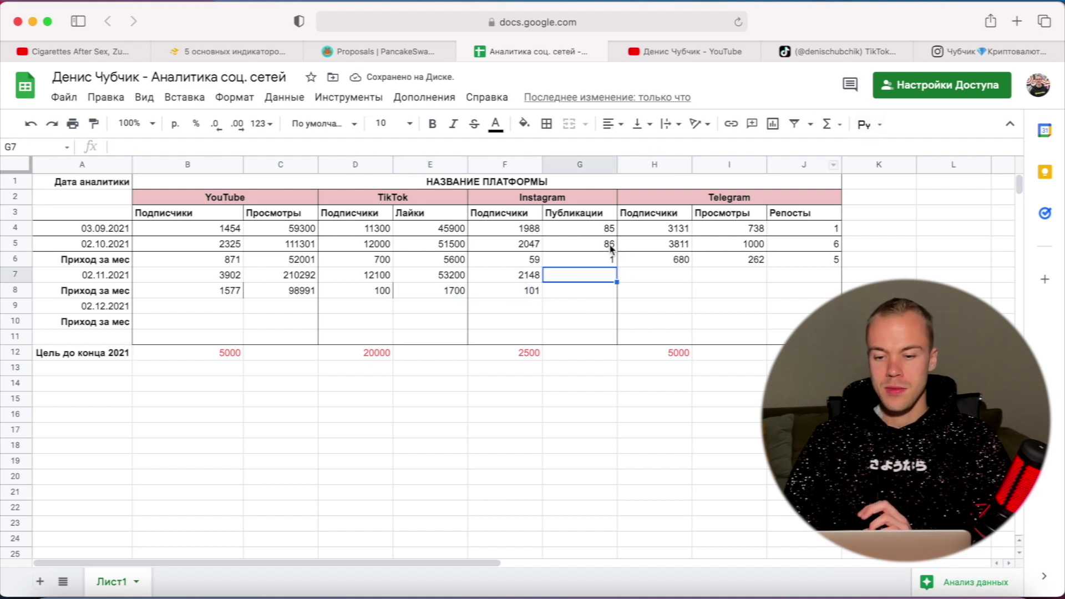
left_click(977, 51)
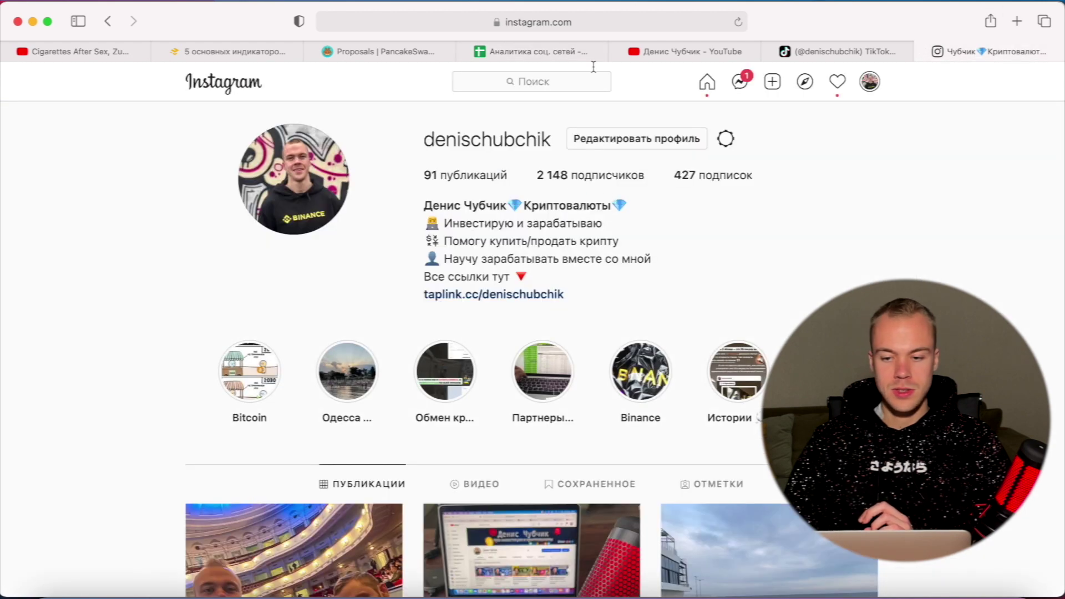
left_click(567, 53)
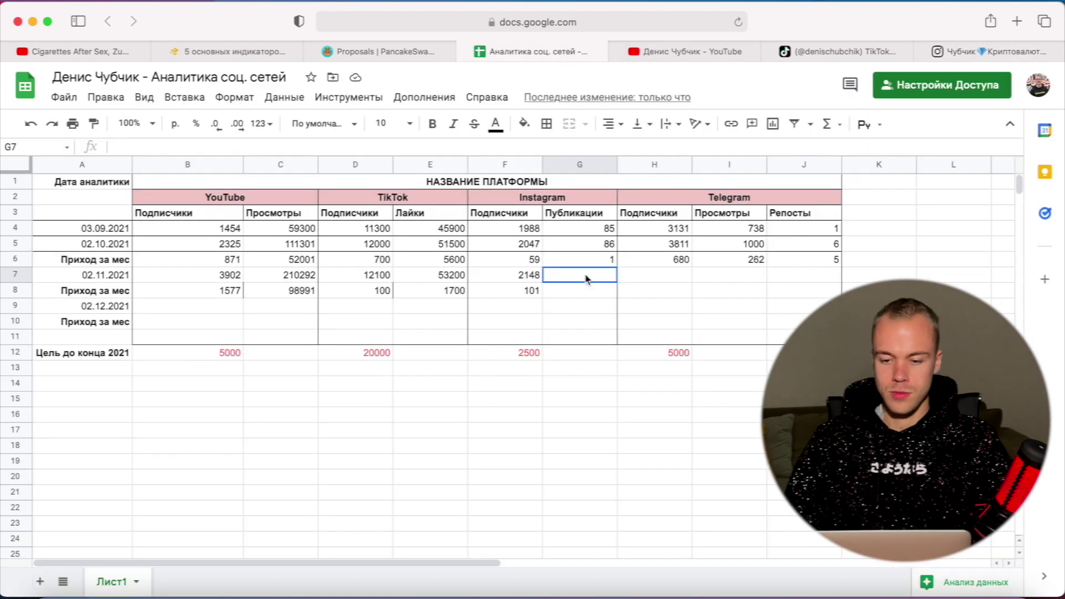
type("91")
key("Return")
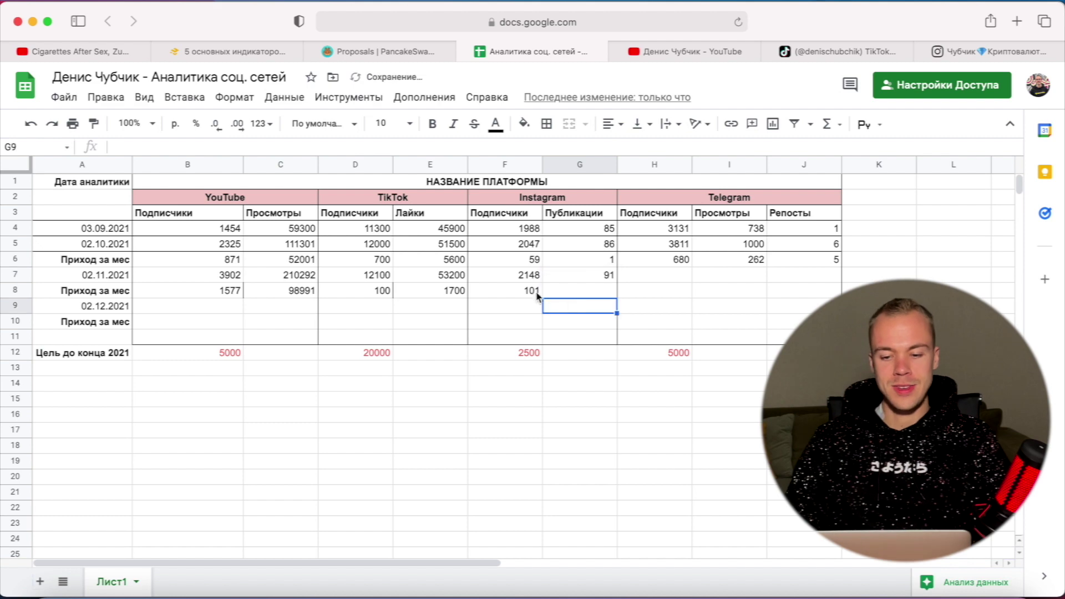
left_click(537, 291)
left_click_drag(606, 297, 583, 299)
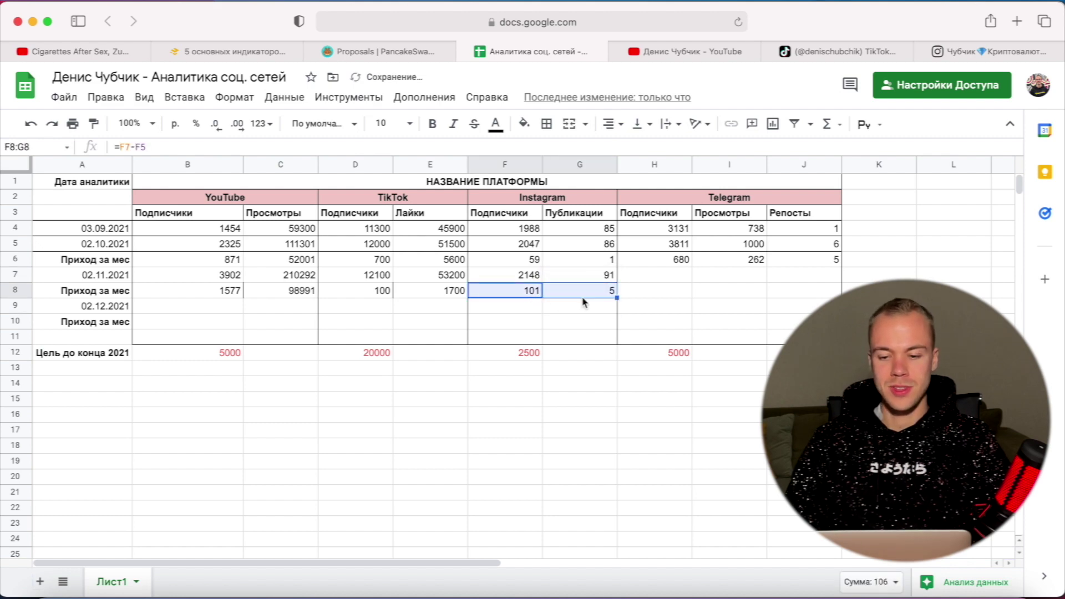
left_click(584, 301)
Examine the Instagram profile's posts and their engagement counts, and return to the YouTube subscriber growth in B8 of the spreadsheet
left_click(968, 52)
scroll(699, 310, "down", 7)
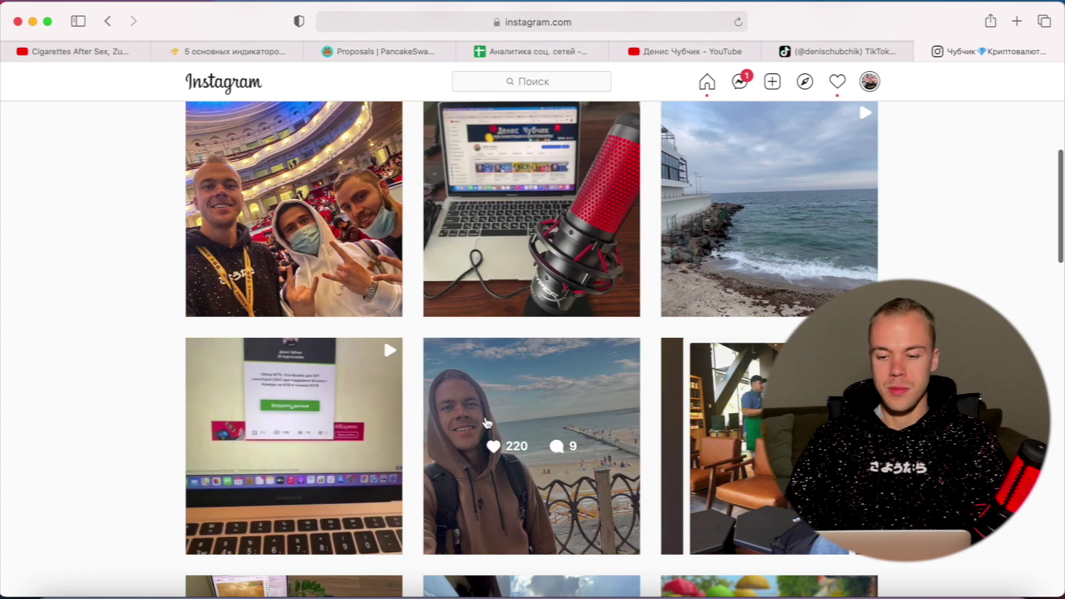
scroll(416, 427, "up", 2)
scroll(643, 349, "down", 2)
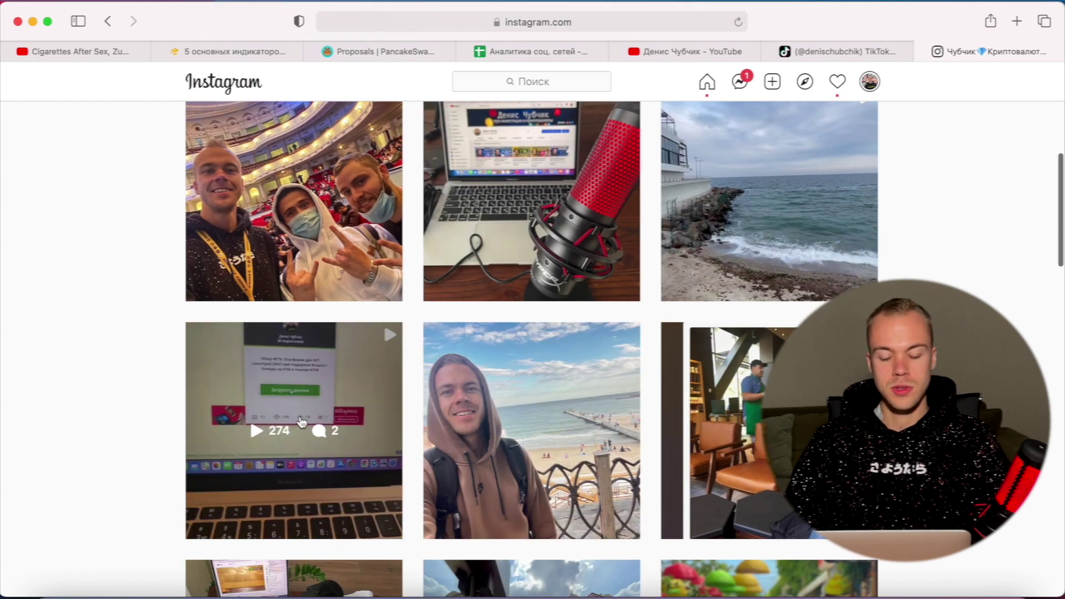
scroll(366, 416, "up", 1)
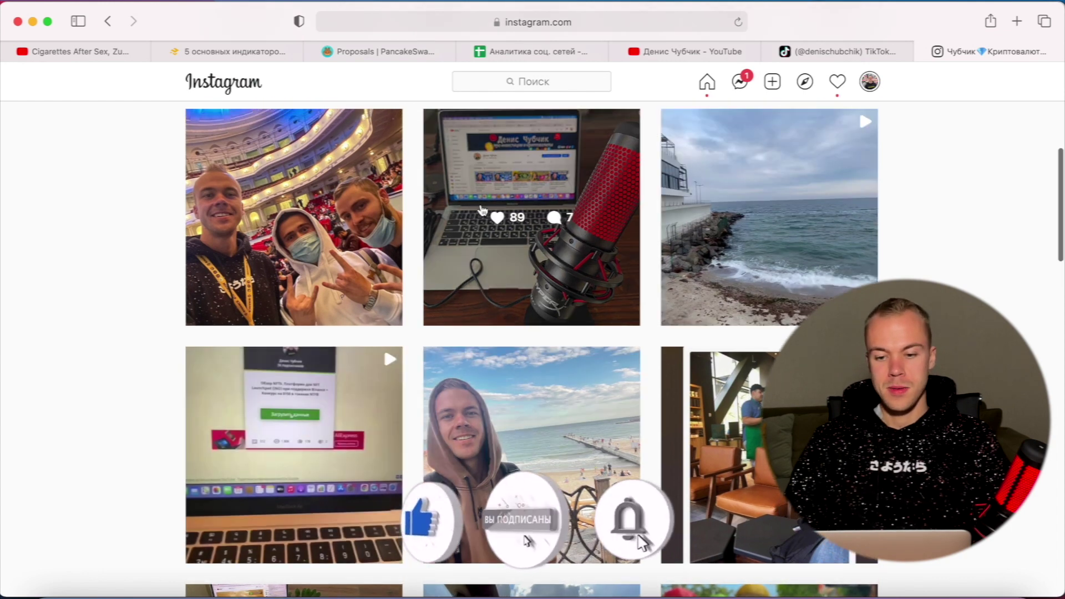
scroll(702, 175, "up", 3)
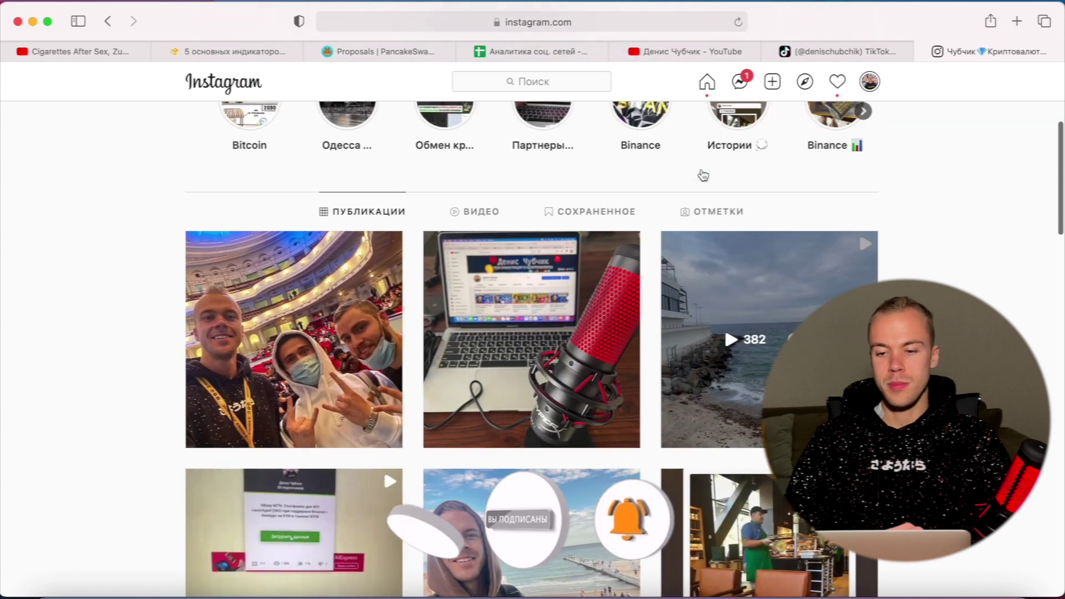
scroll(702, 175, "up", 3)
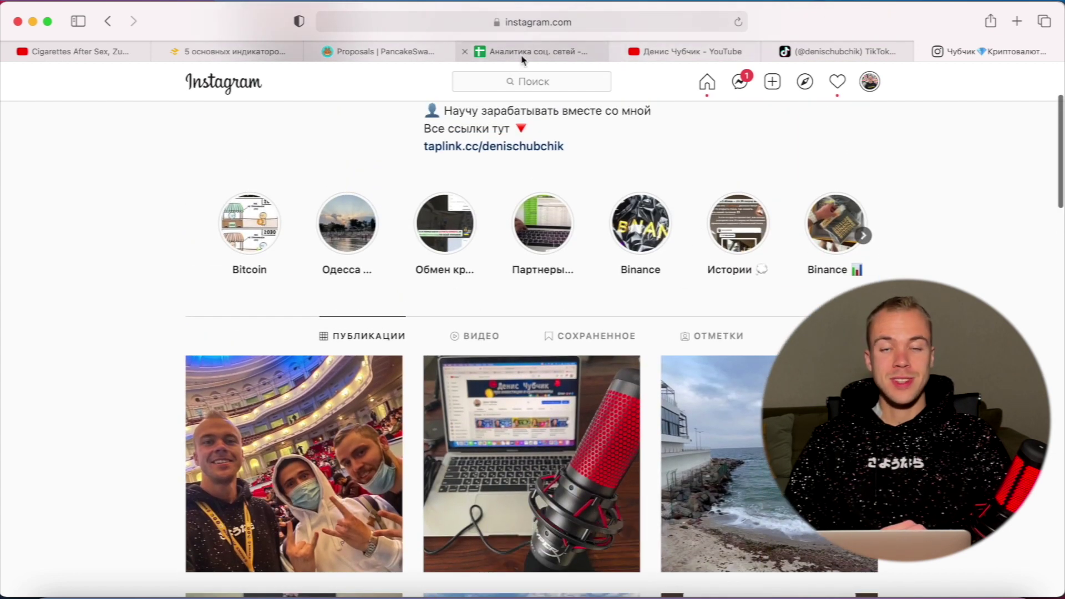
left_click(569, 51)
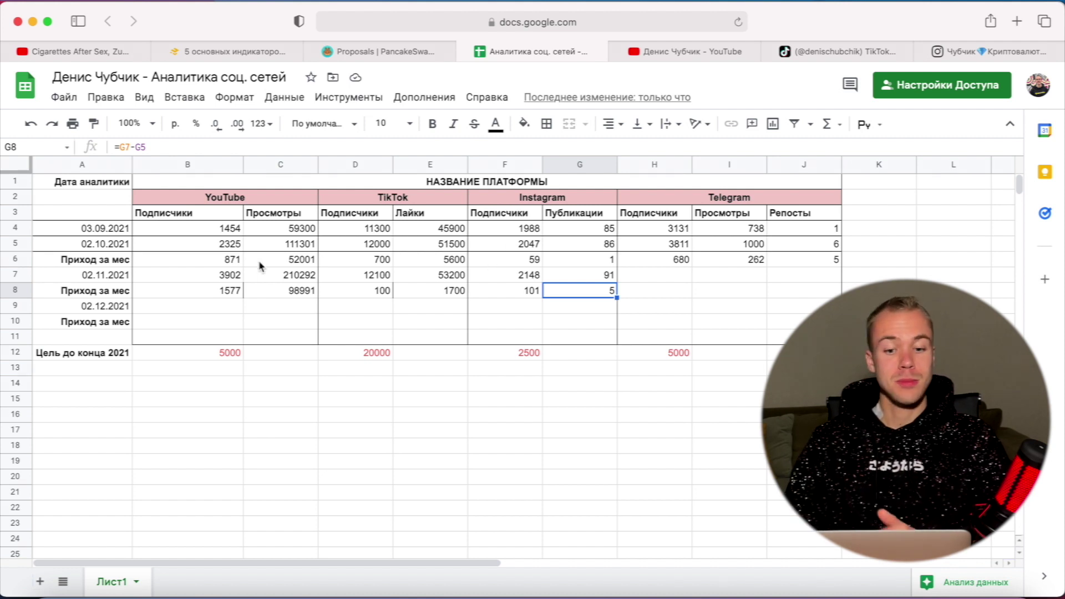
left_click(233, 295)
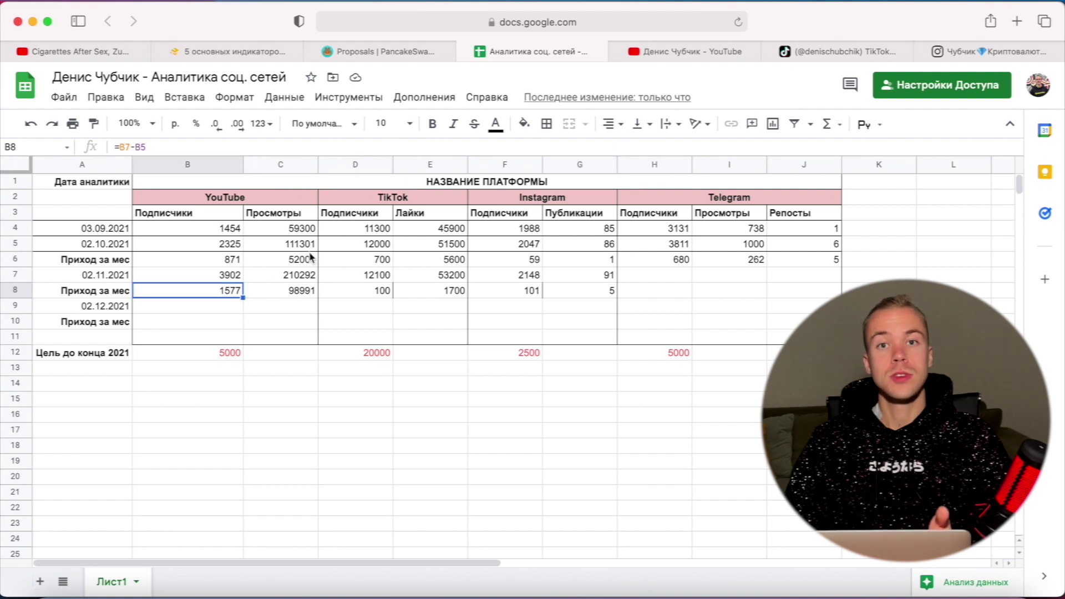
left_click(710, 289)
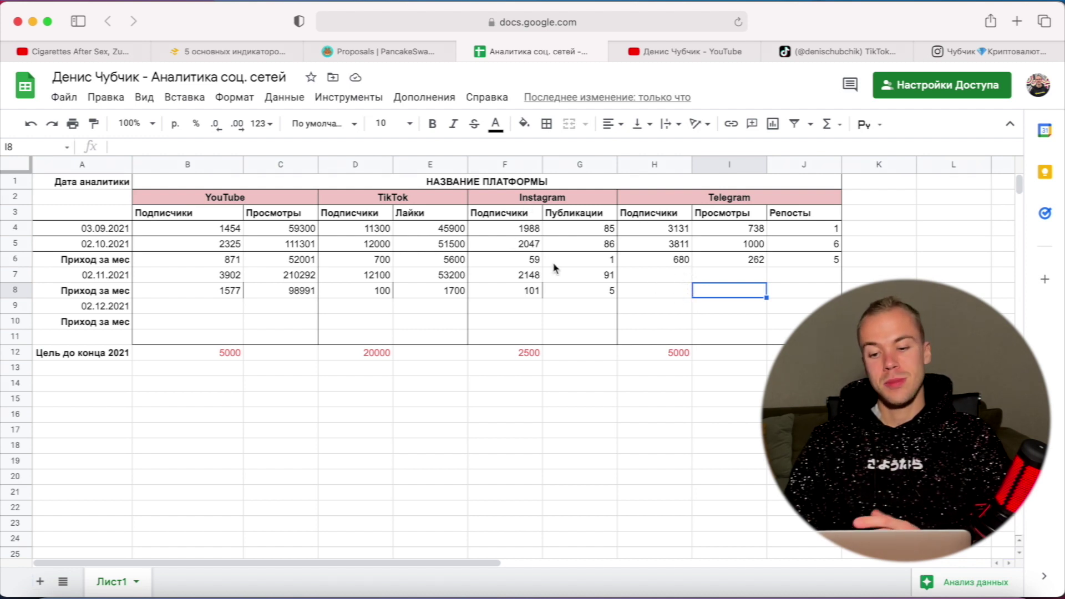
left_click_drag(600, 213, 394, 353)
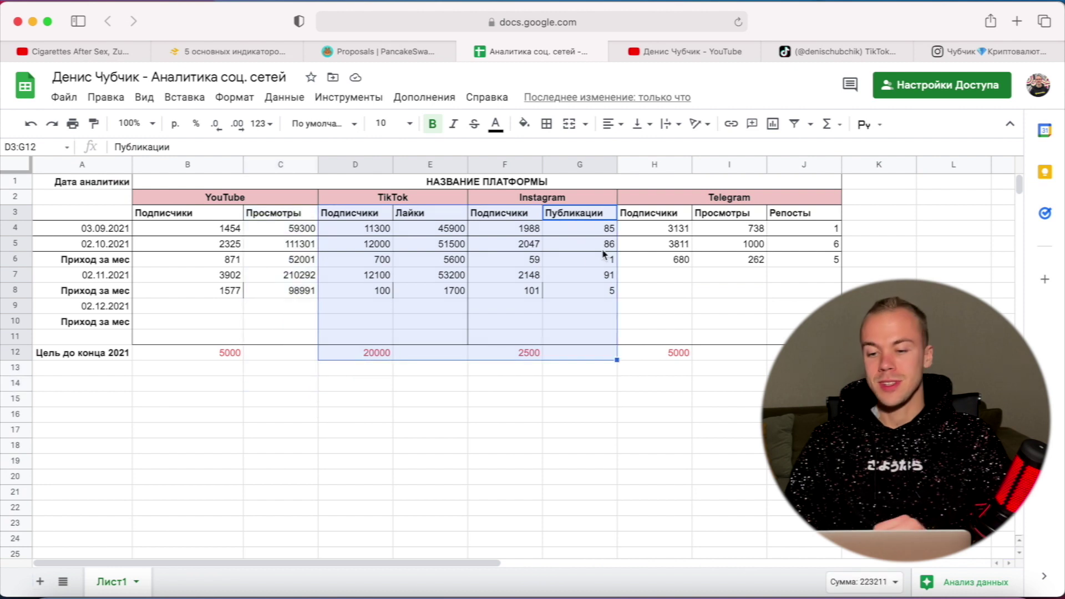
left_click(606, 258)
Enter the Telegram channel's subscriber count as 4398 in H7 and extend the monthly growth formula from G8 into H8
left_click(672, 280)
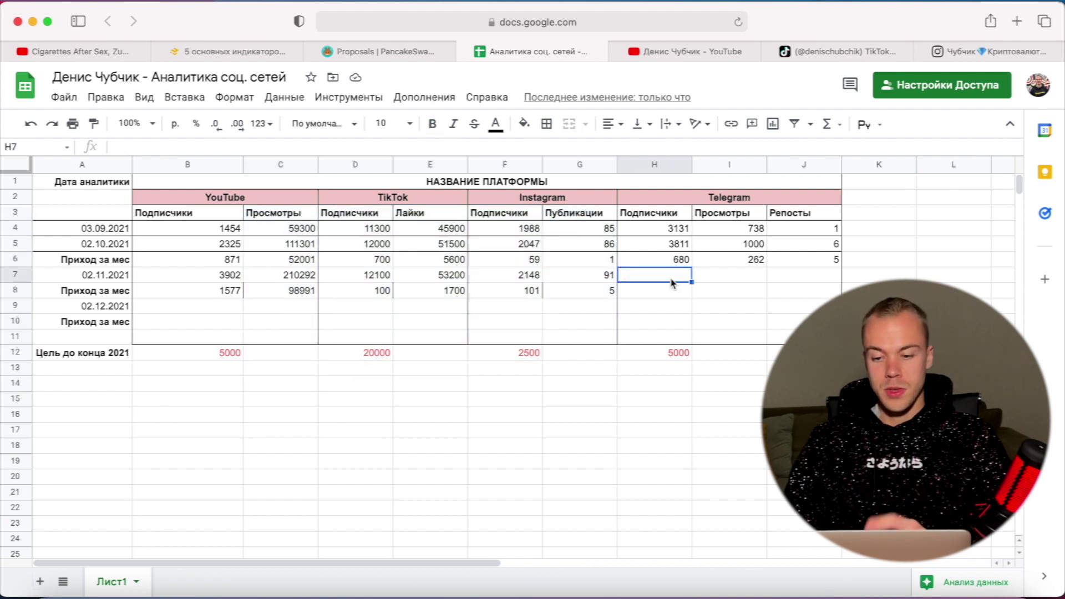
left_click(674, 246)
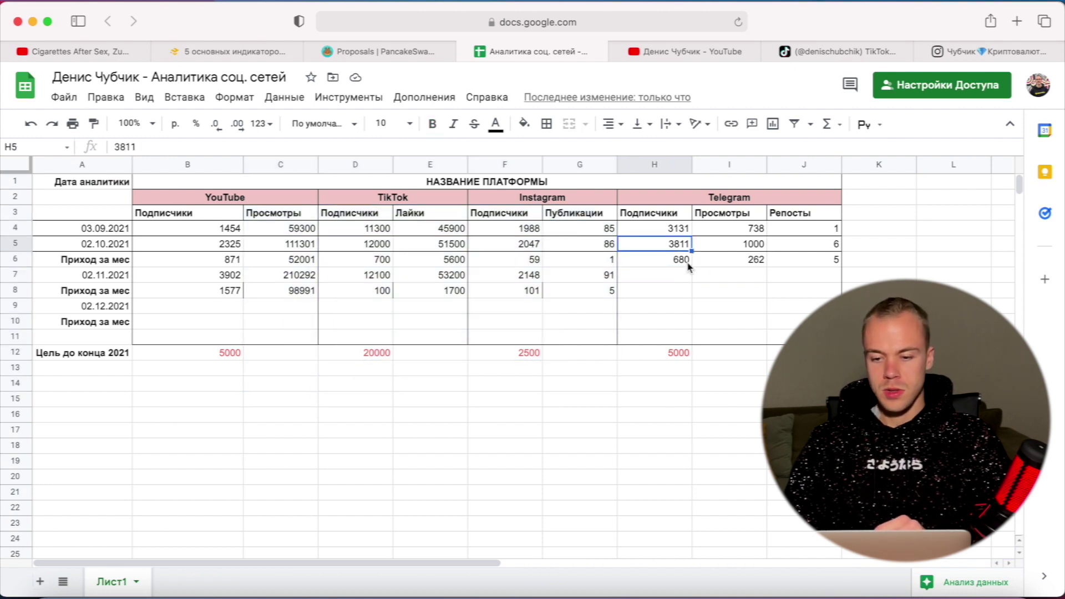
left_click(665, 280)
key("super+Tab")
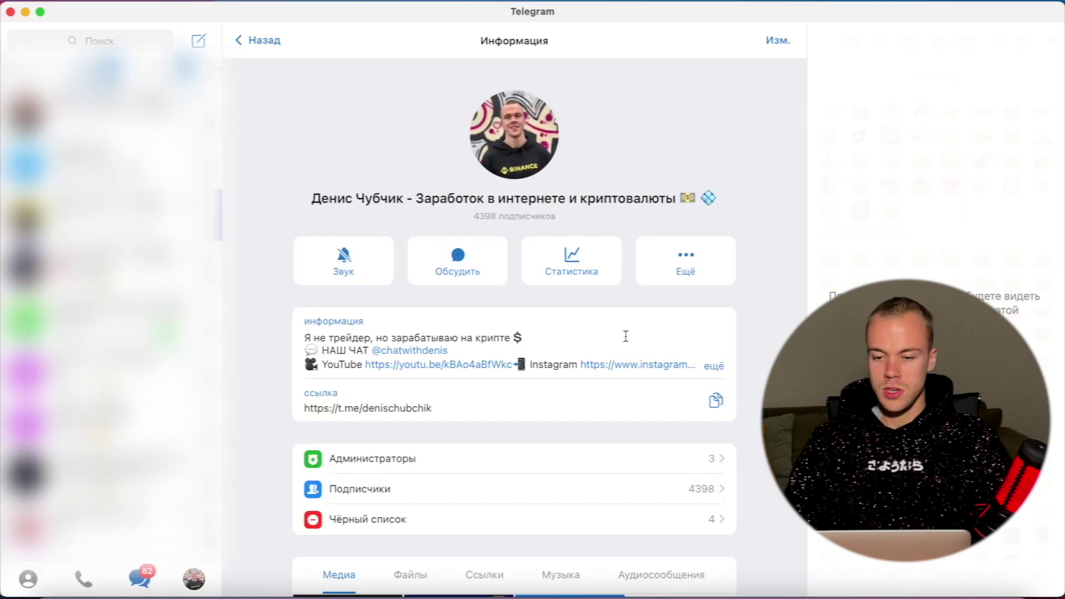
key("super+Tab")
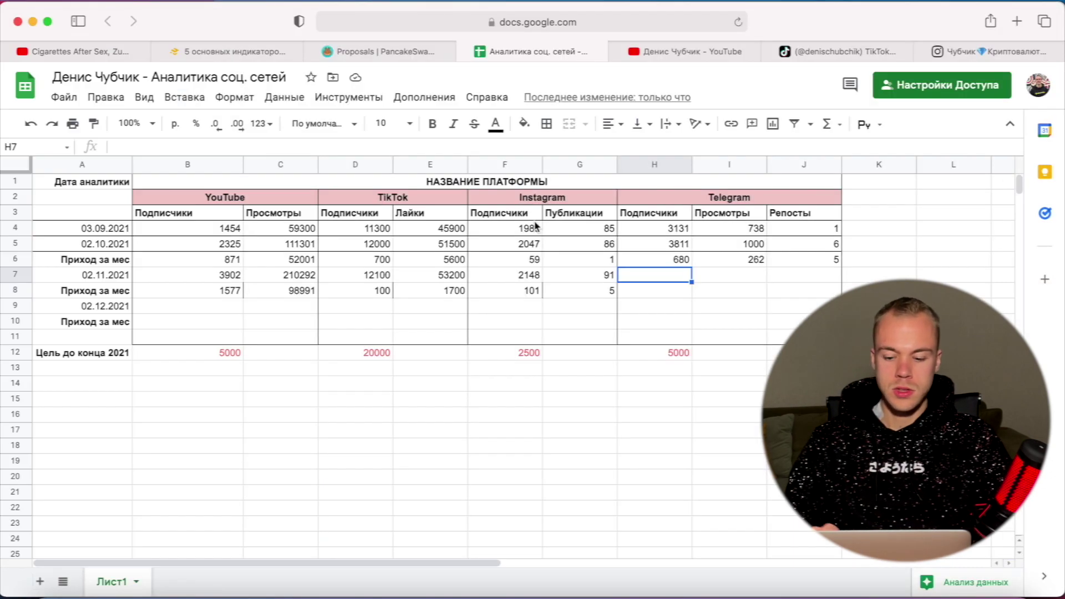
type("4398")
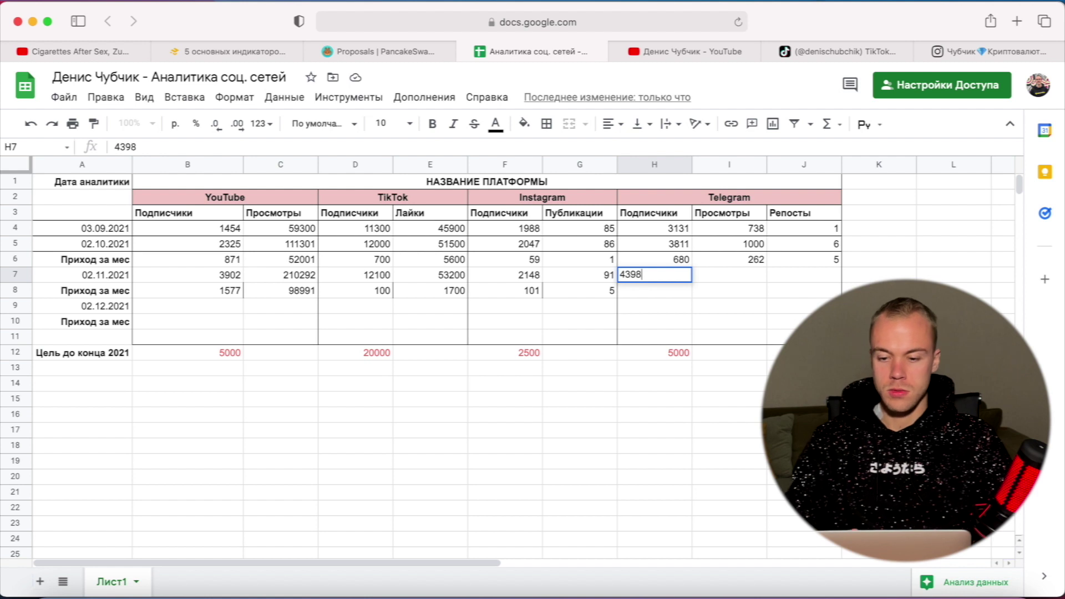
key("Return")
left_click(592, 297)
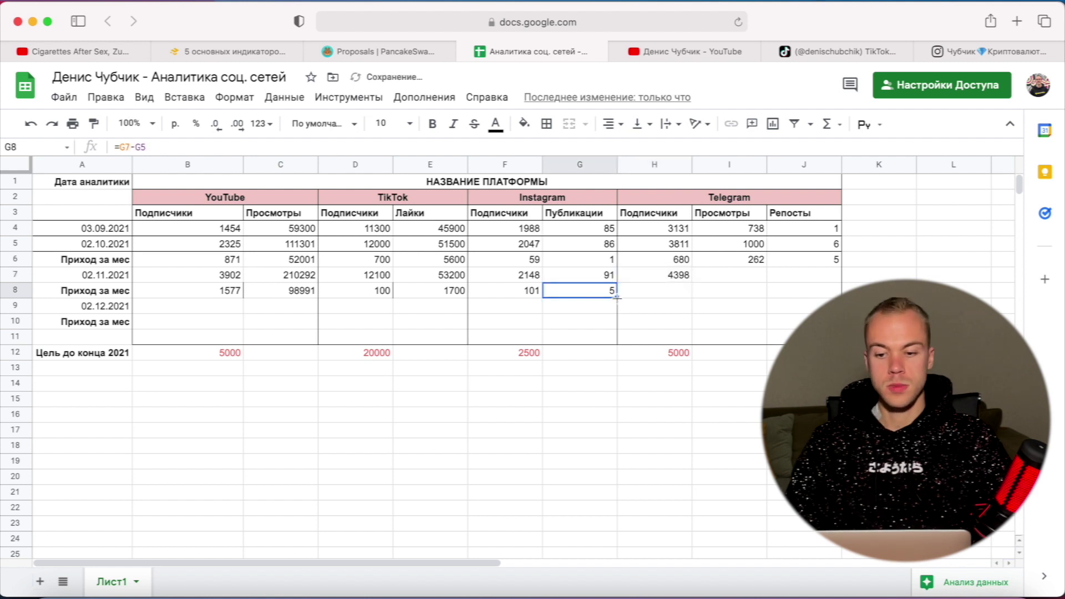
left_click_drag(641, 299, 643, 299)
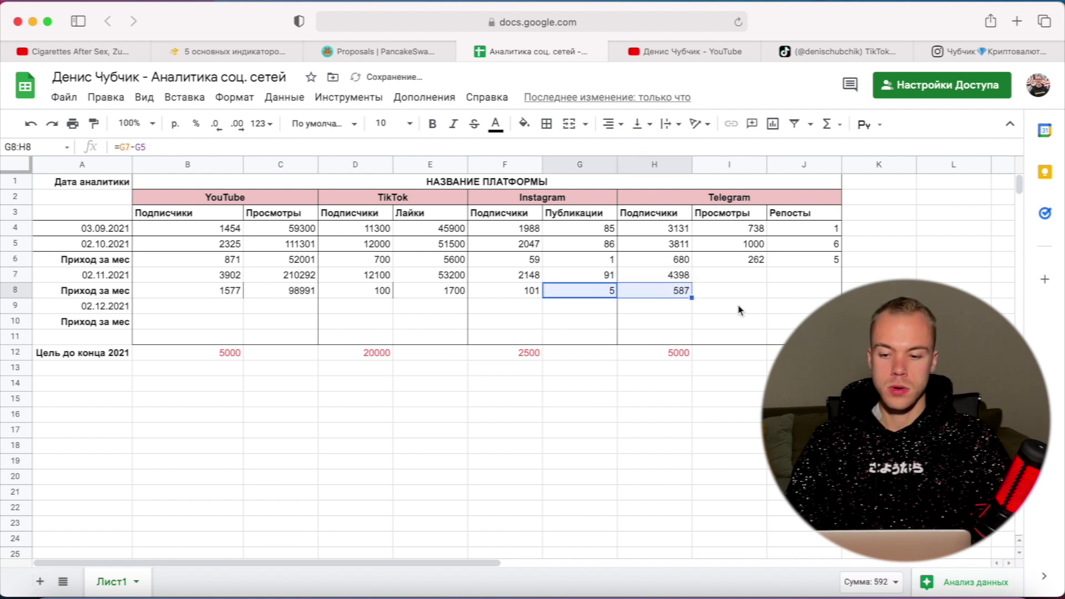
Compare the Telegram subscriber growth for 02.11.2021 in H8 with the previous month's growth in H6
left_click(666, 296)
left_click(677, 265)
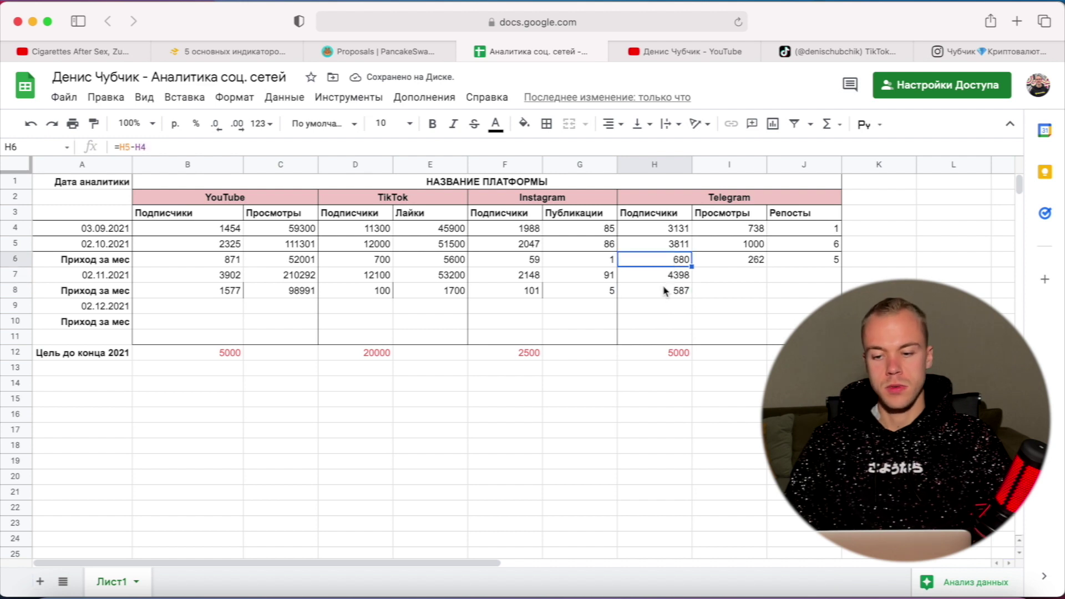
left_click(668, 291)
left_click(680, 265)
left_click(664, 293)
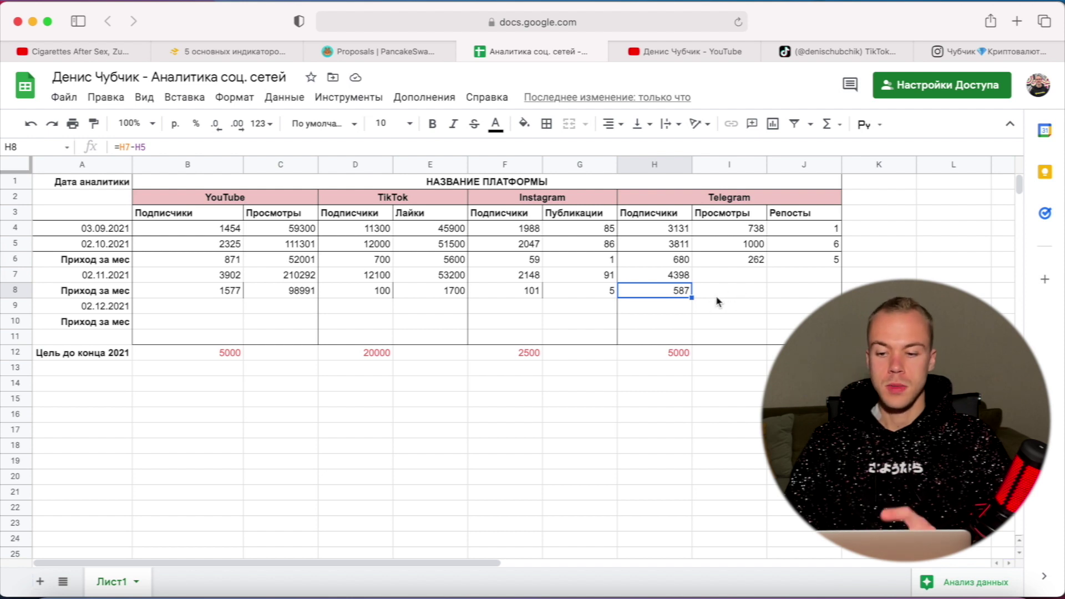
Look up the post views in the Telegram channel statistics, enter 1300 in I7 and extend the monthly growth formula from H8 into I8
left_click(732, 294)
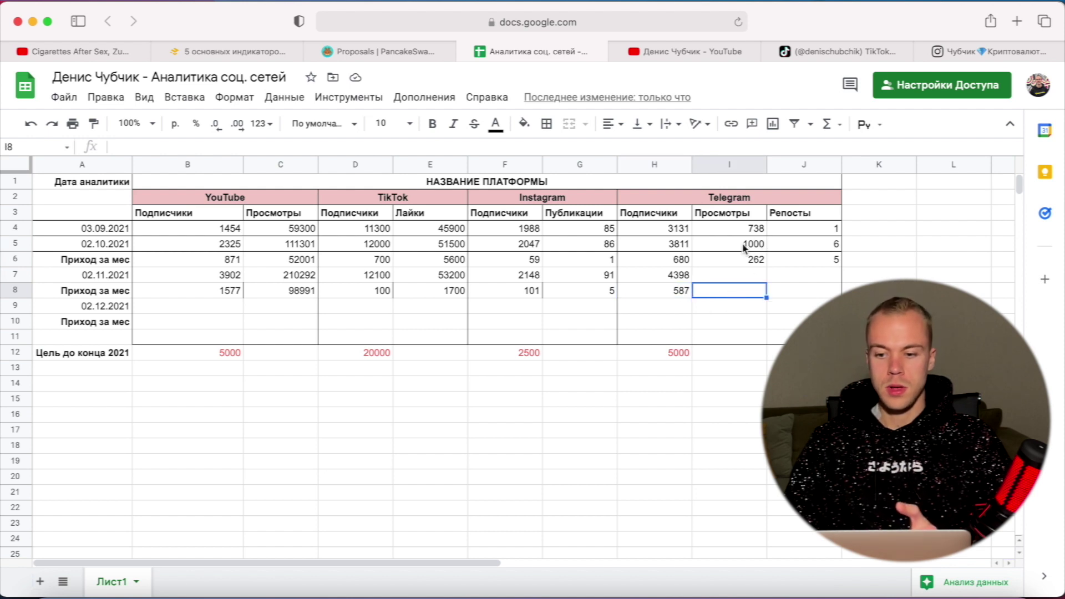
left_click(743, 246)
left_click(721, 280)
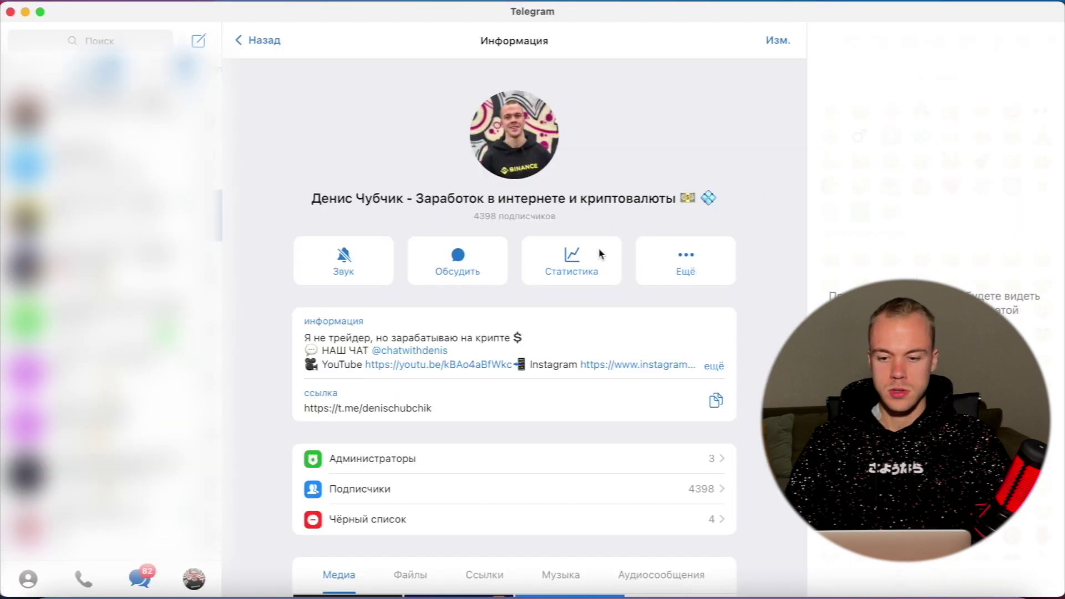
left_click(596, 248)
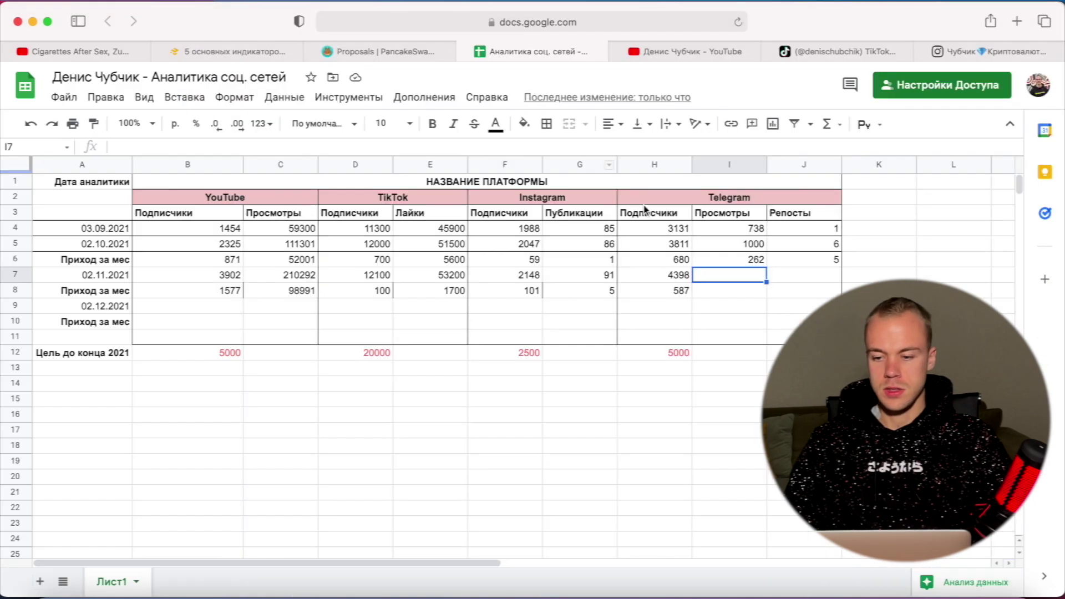
type("1300")
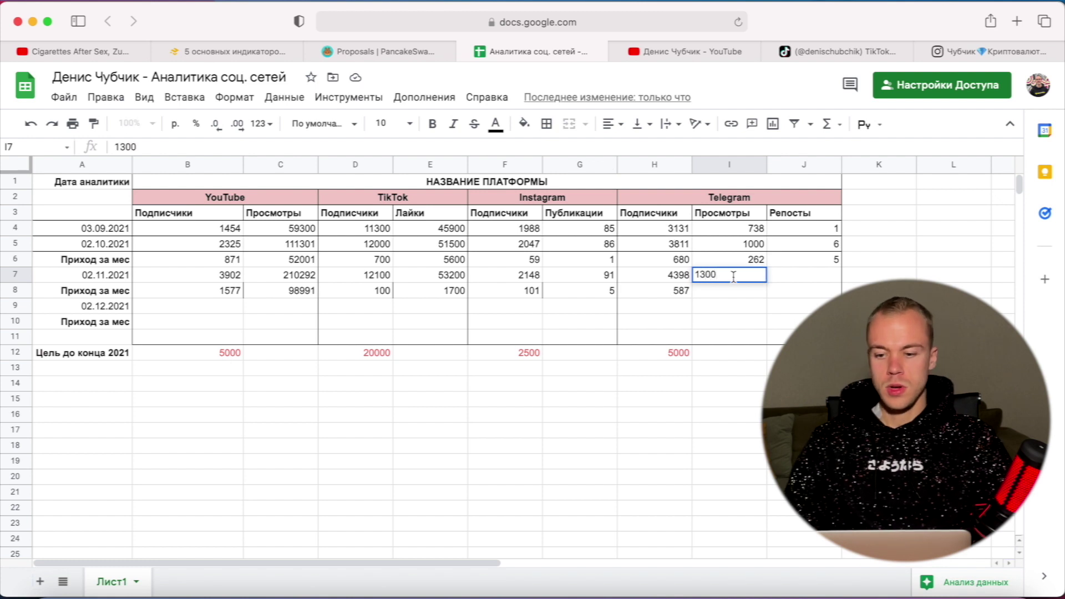
key("Return")
left_click(673, 295)
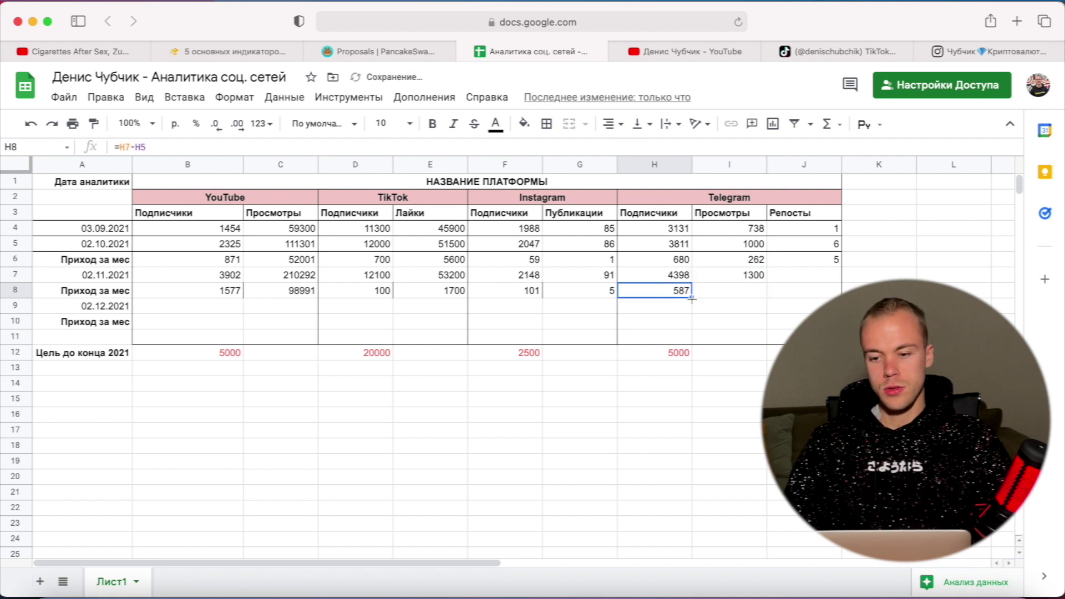
left_click_drag(714, 299, 720, 295)
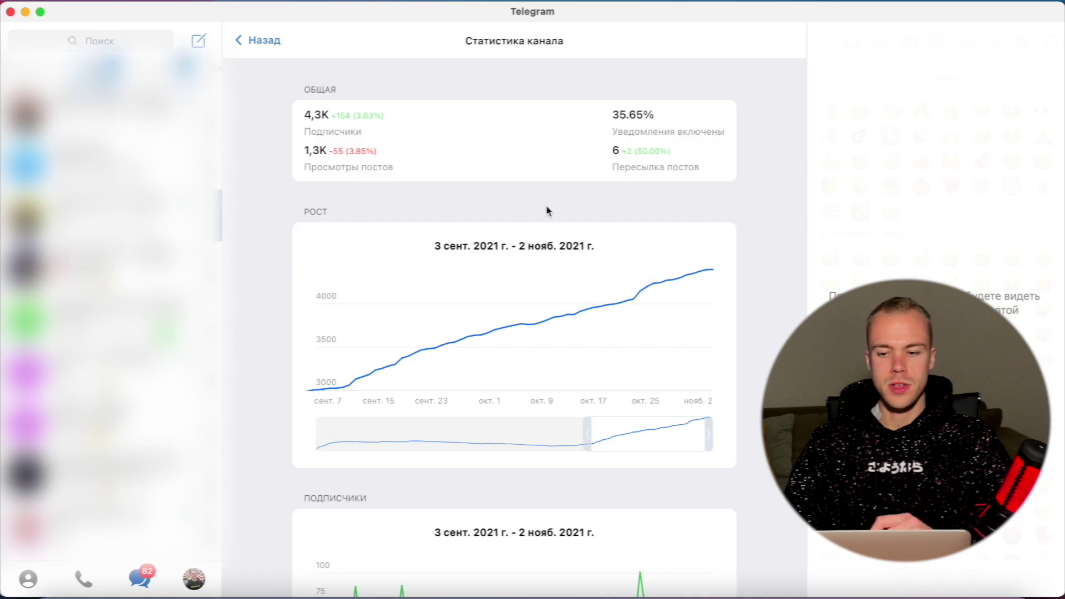
Examine the enabled-notifications share in the Telegram channel statistics, and return to the spreadsheet to check the 02.10.2021 repost count in J5
left_click_drag(613, 115, 652, 115)
left_click(645, 113)
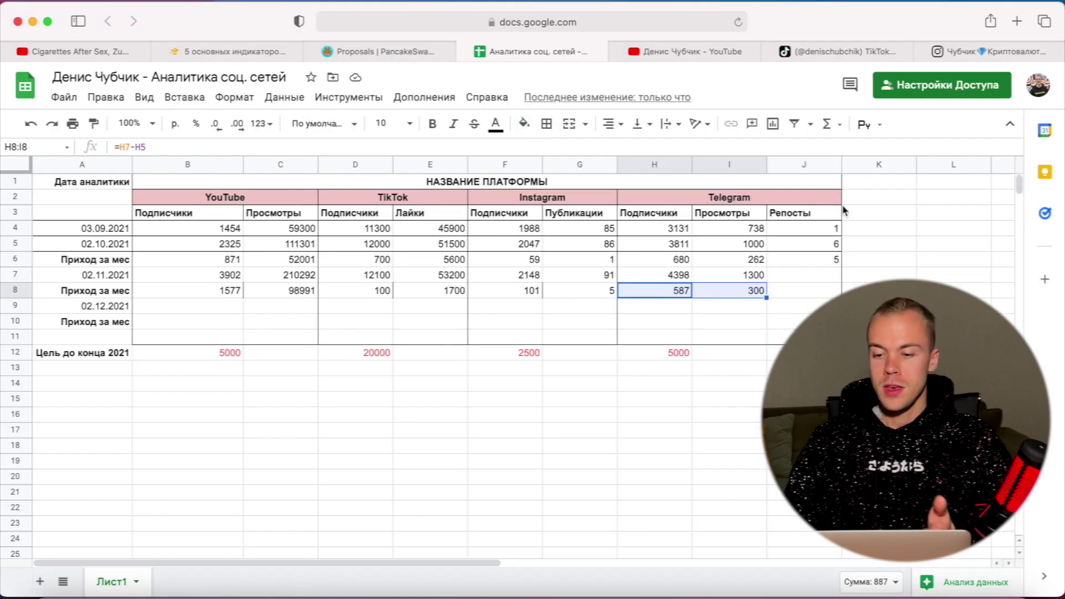
left_click(805, 275)
left_click(805, 247)
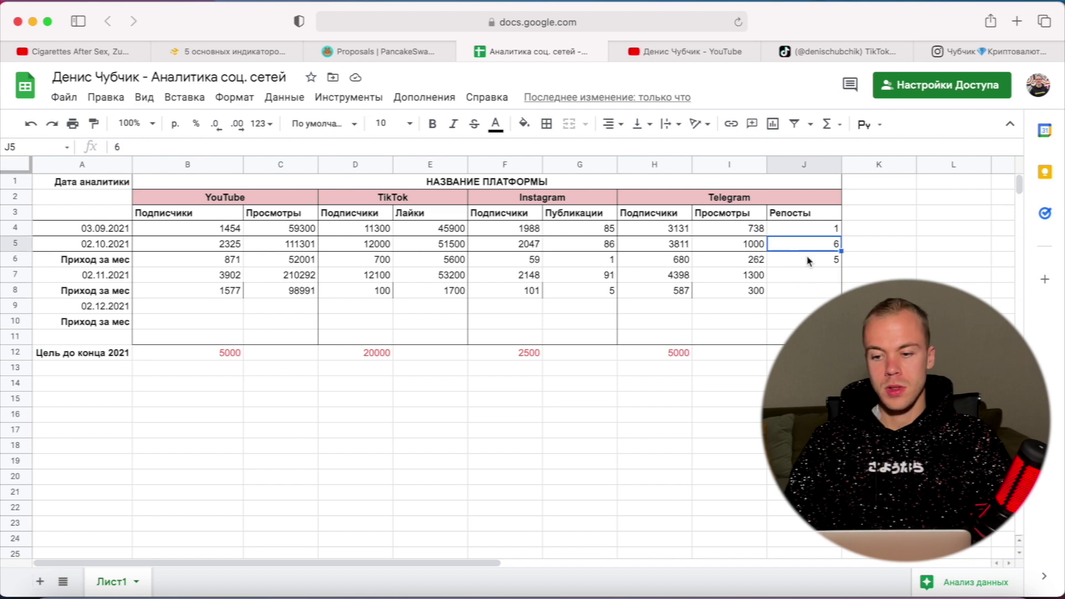
Enter the Telegram repost count as 6 in J7 and extend the monthly growth formula from I8 into J8
left_click(804, 276)
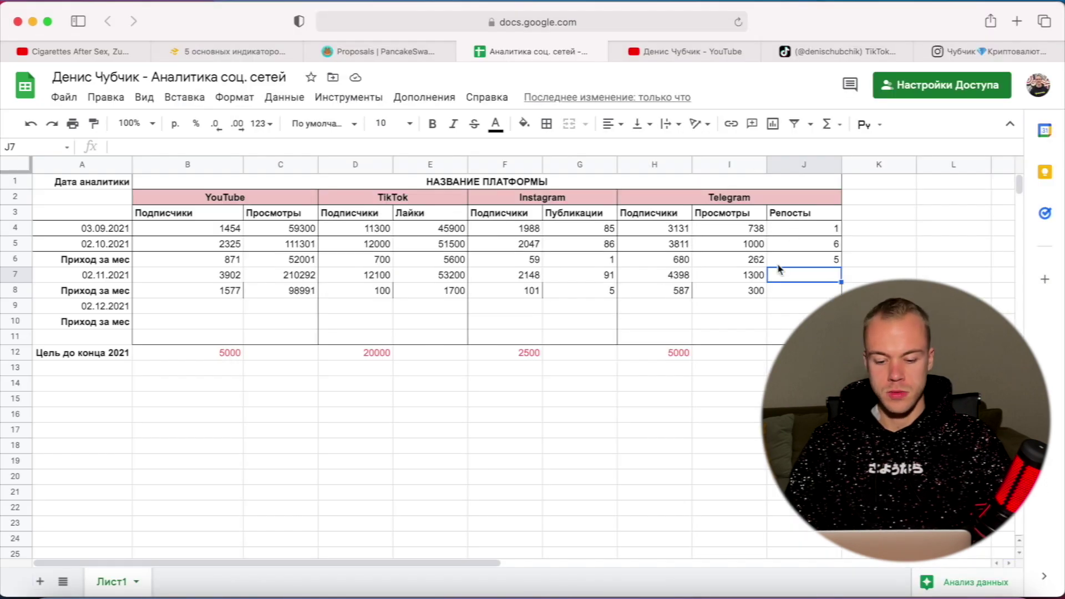
type("6")
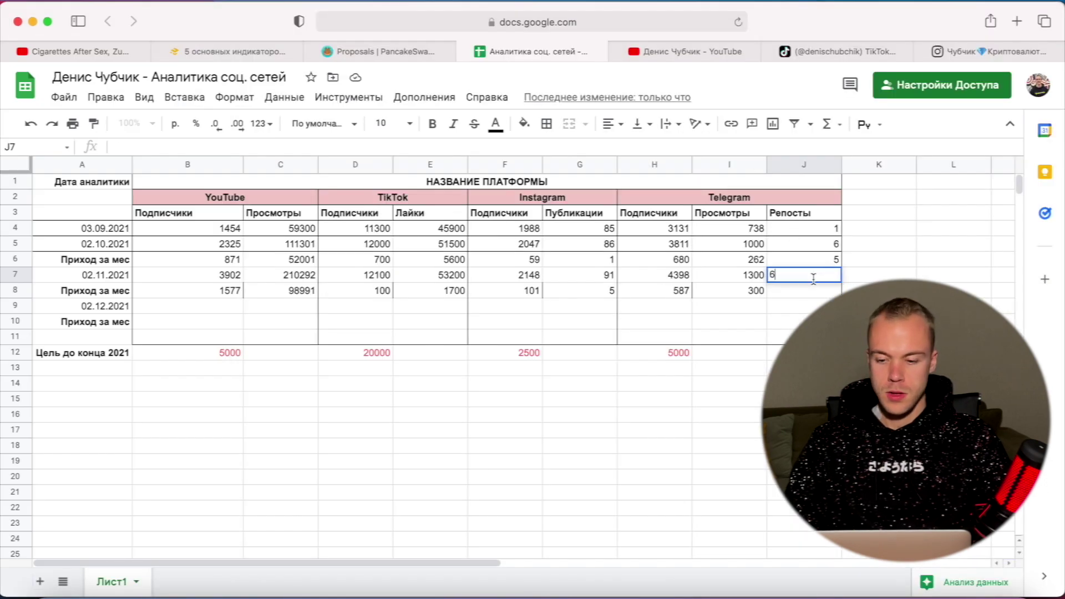
left_click(753, 287)
left_click_drag(767, 298, 804, 294)
left_click(737, 314)
left_click(803, 292)
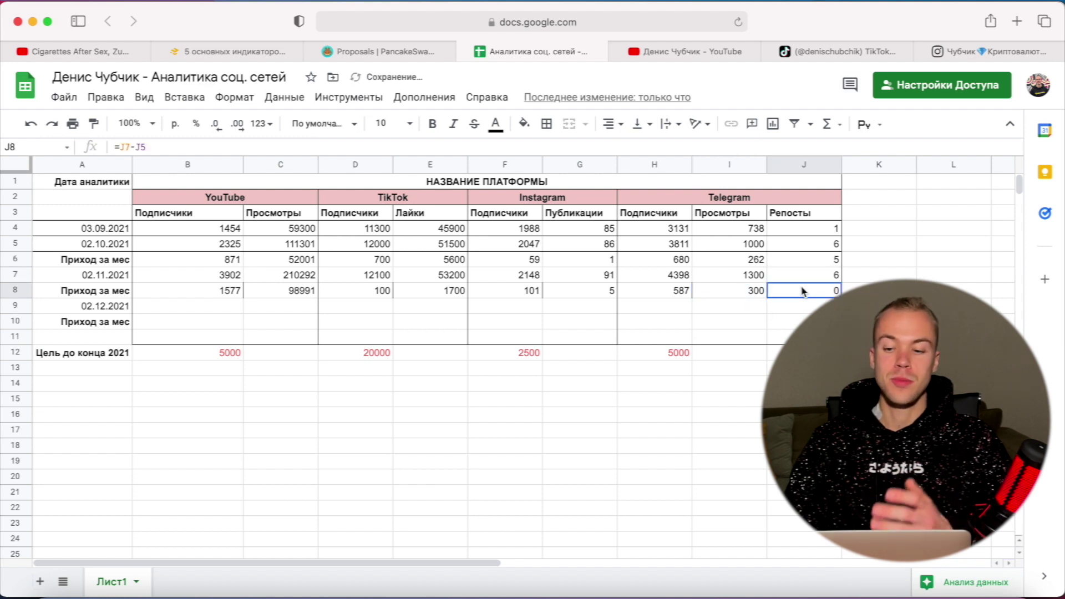